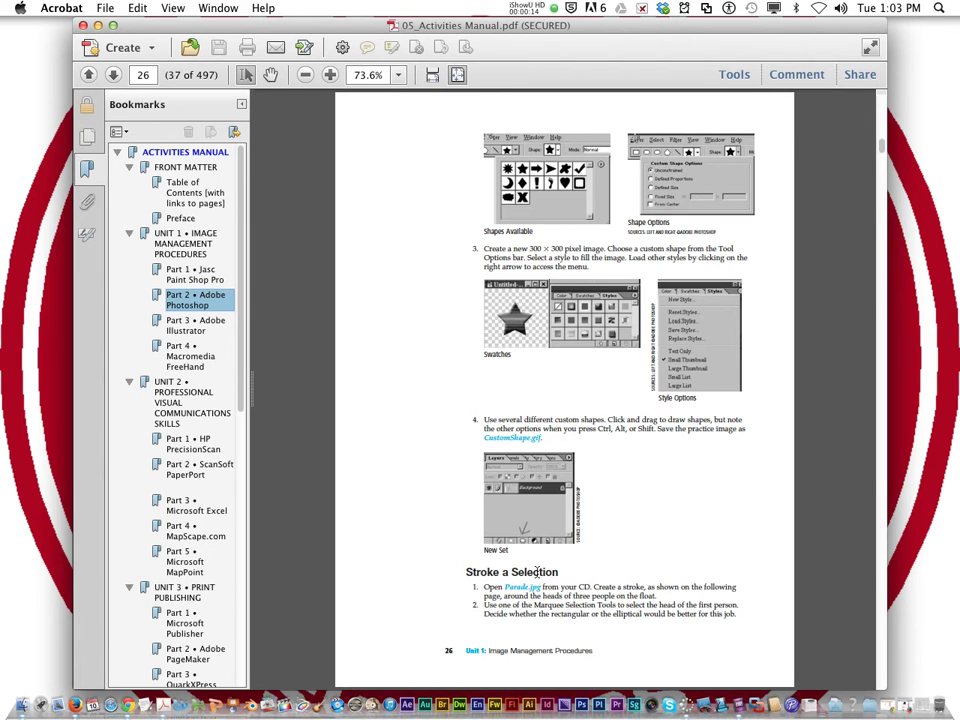
# Scroll the Activities Manual from page 26 to 27 and back to read the Stroke a Selection steps.
pyautogui.scroll(-3, 537, 572)
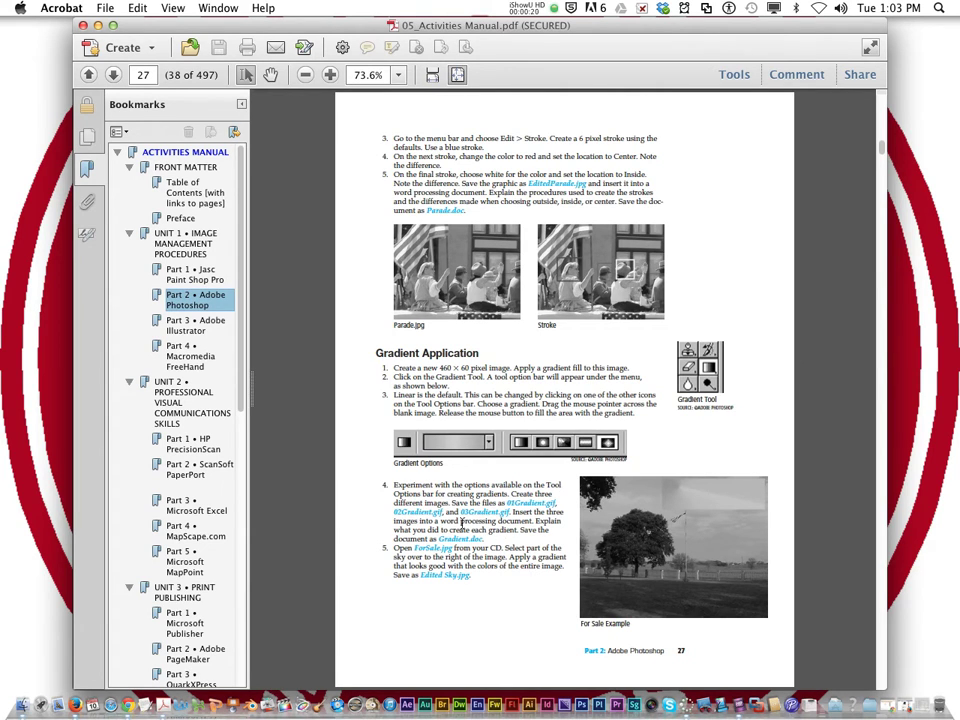
pyautogui.scroll(3, 416, 496)
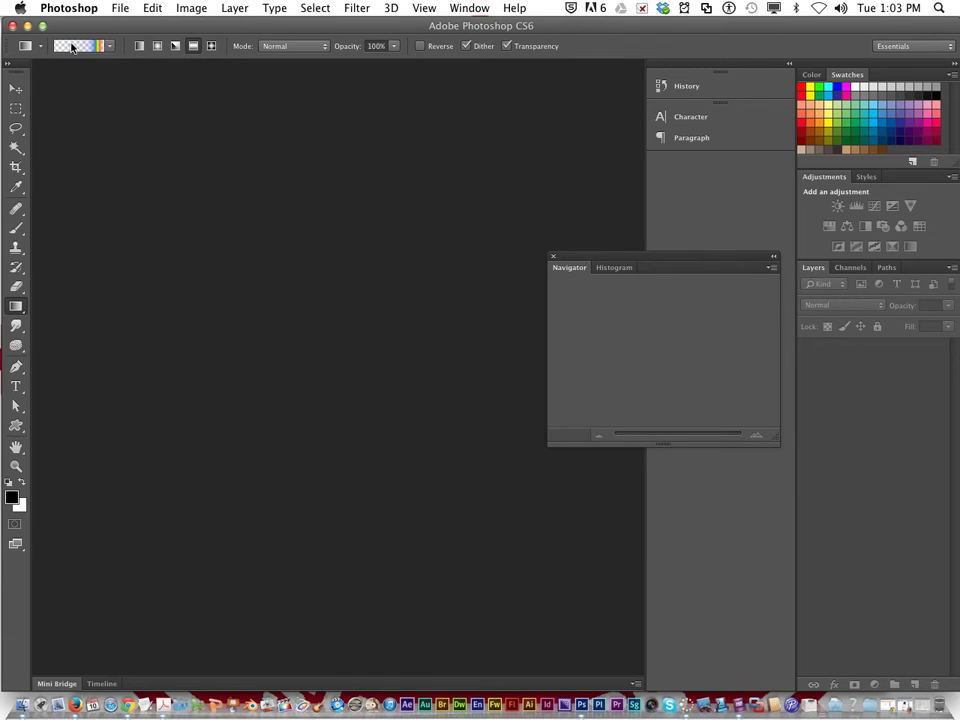
# Bring Photoshop to the front and choose File > Open to show the lesson 1 folder.
pyautogui.click(117, 9)
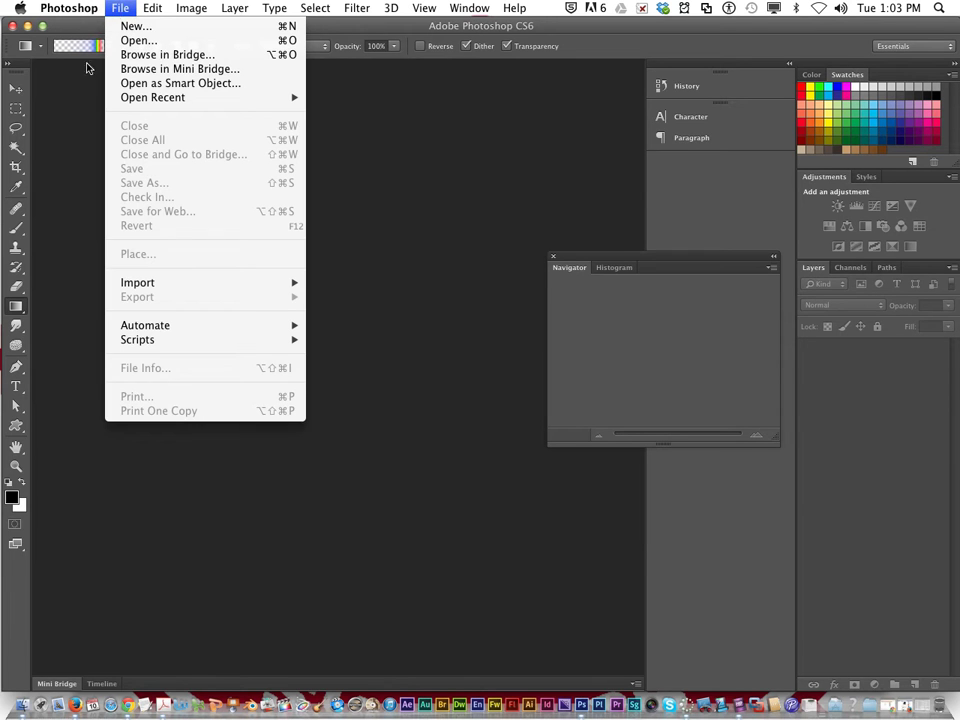
pyautogui.click(71, 170)
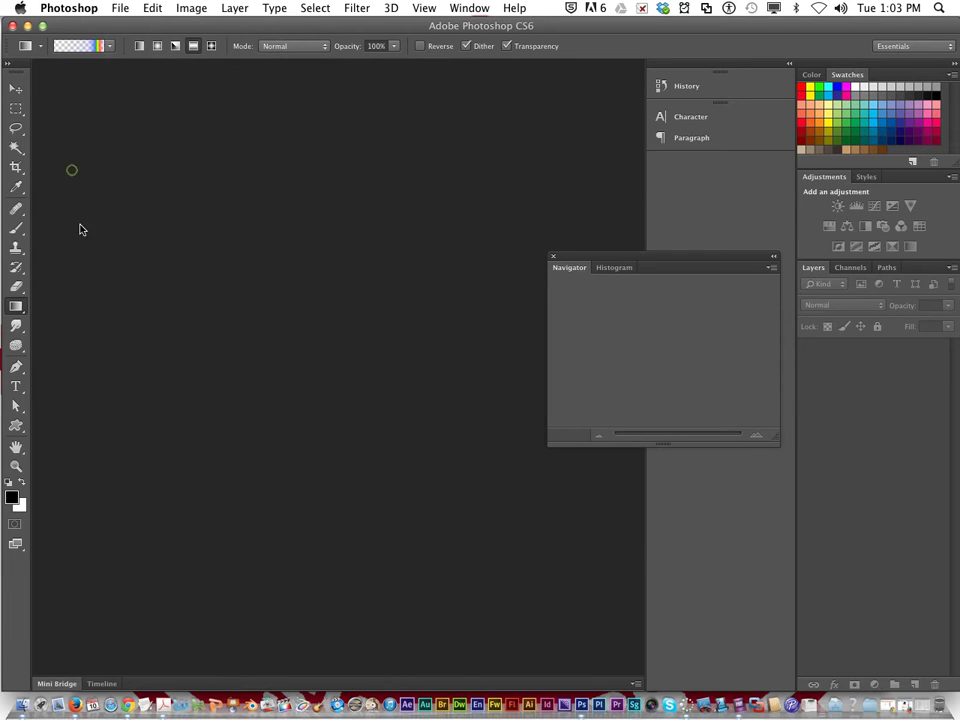
pyautogui.click(738, 700)
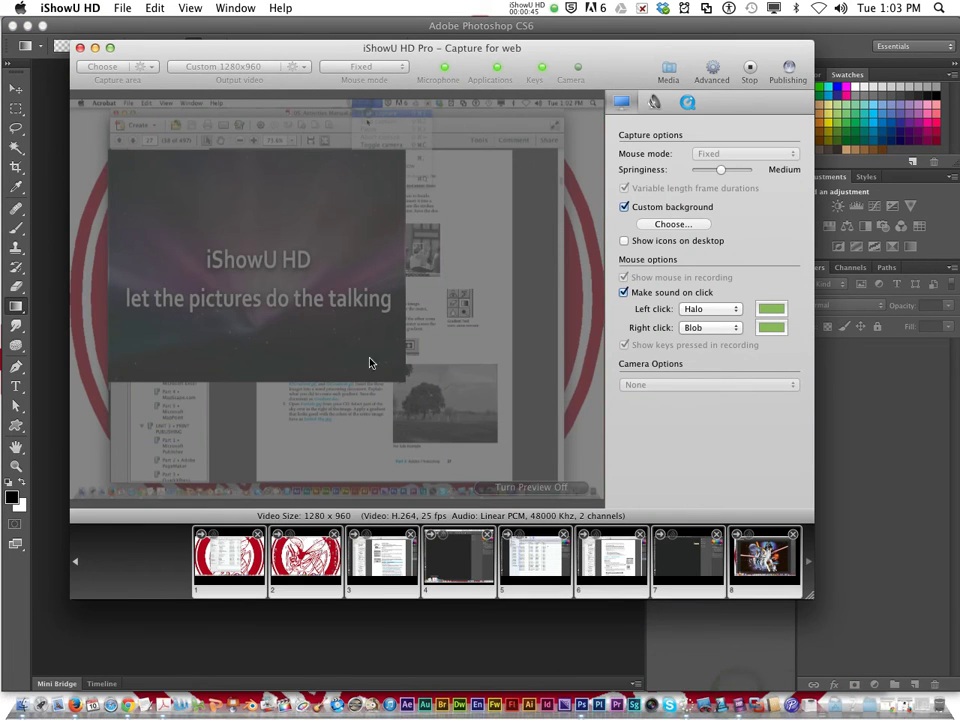
pyautogui.click(80, 47)
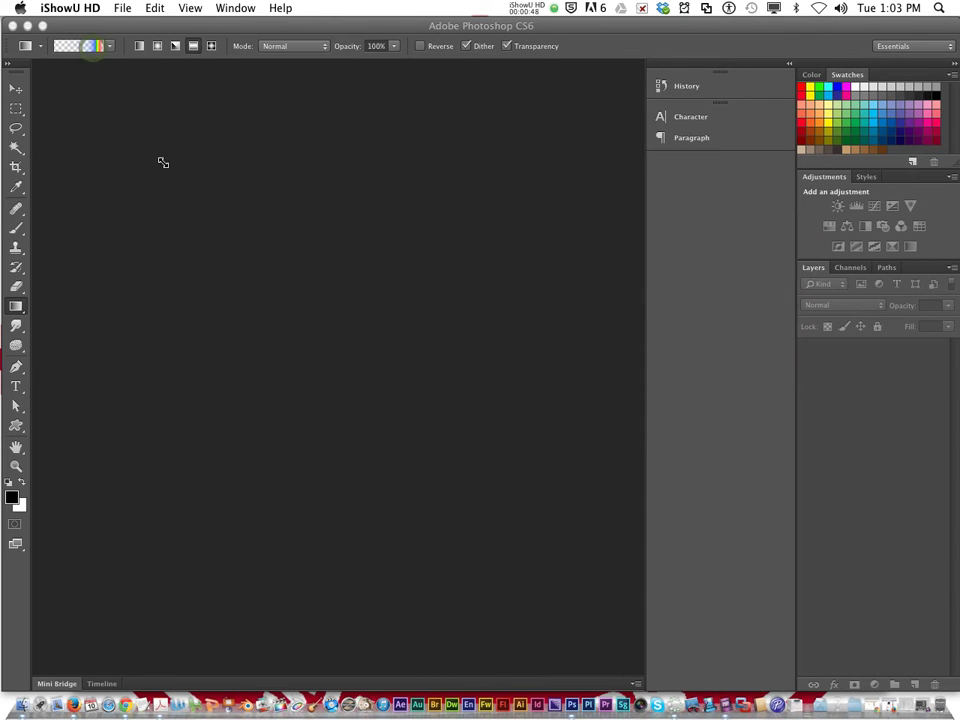
pyautogui.click(55, 33)
pyautogui.click(120, 8)
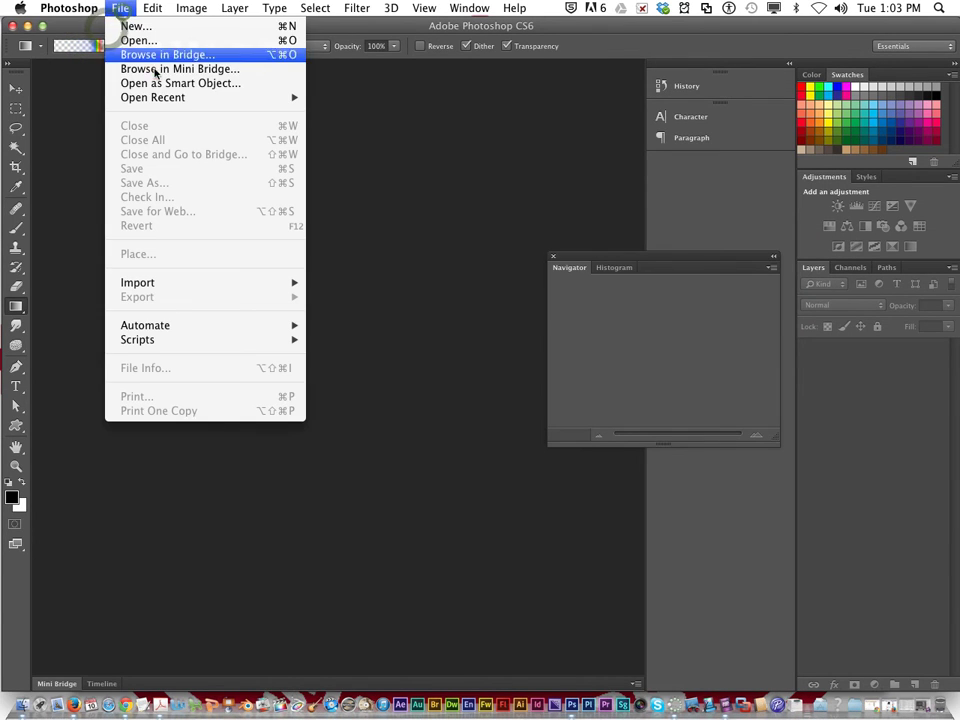
pyautogui.click(125, 40)
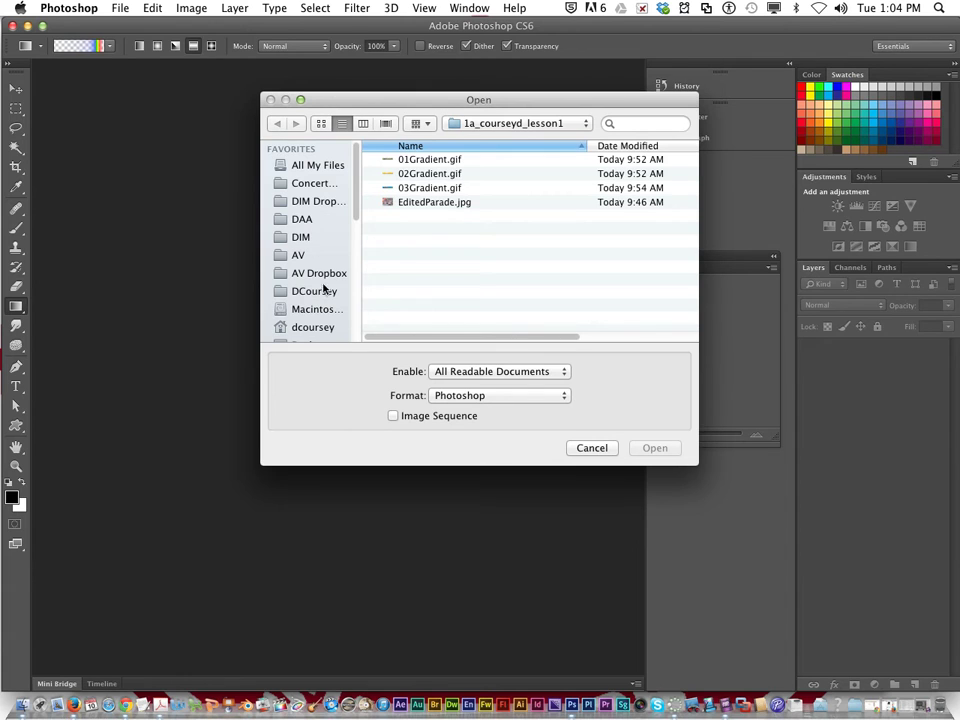
# Browse Documents > 1_6wks > Un1Pt2_Photoshop and open Parade.jpg.
pyautogui.scroll(-3, 322, 318)
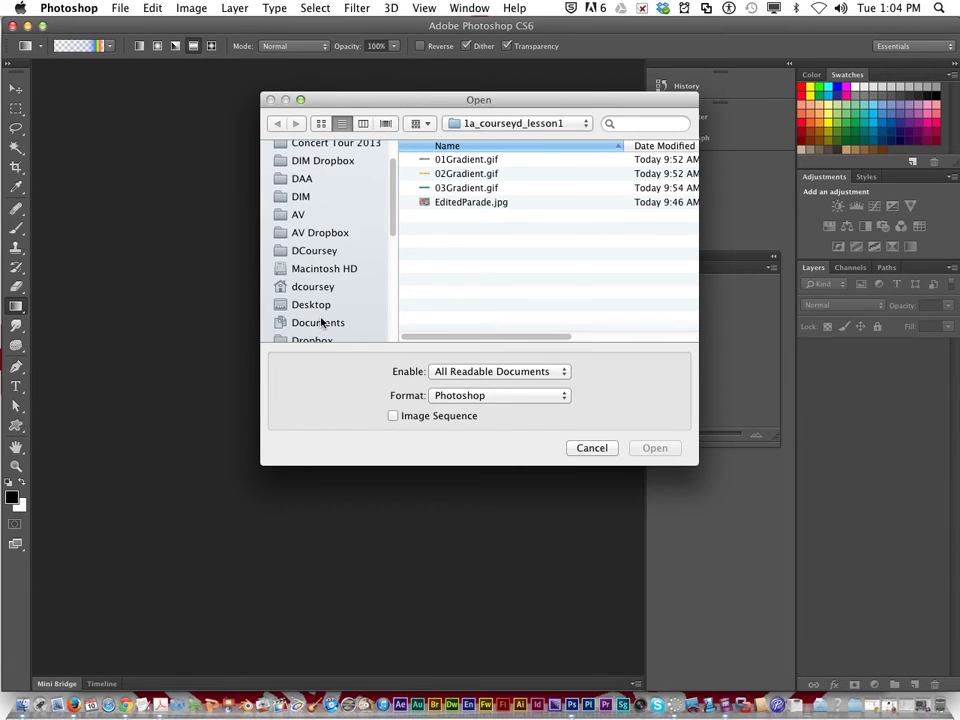
pyautogui.click(320, 322)
pyautogui.click(594, 280)
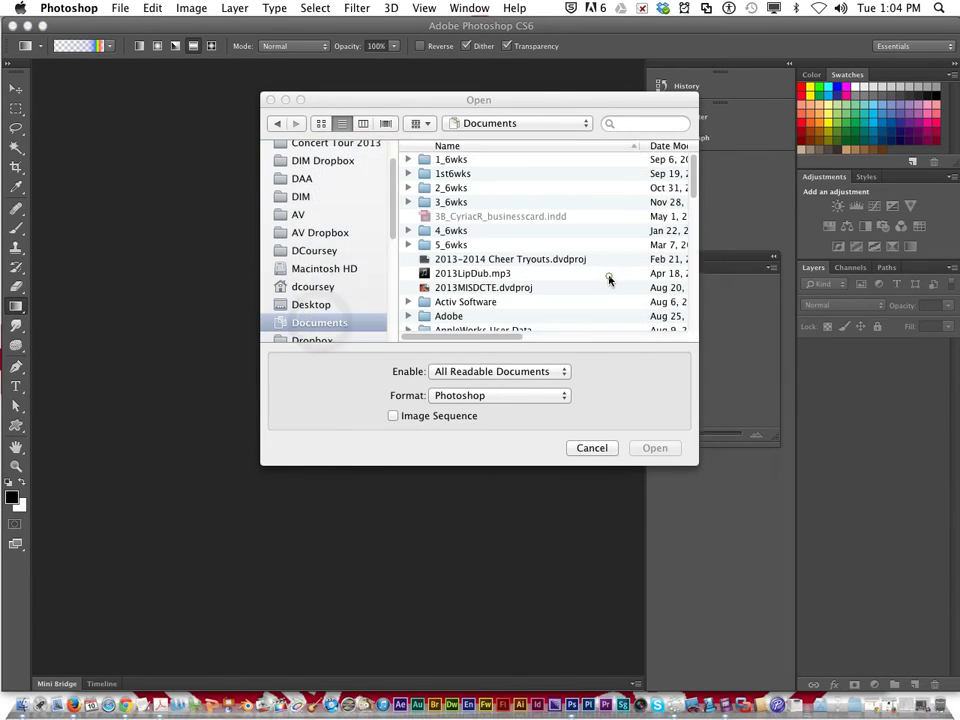
pyautogui.click(447, 162)
pyautogui.doubleClick(447, 162)
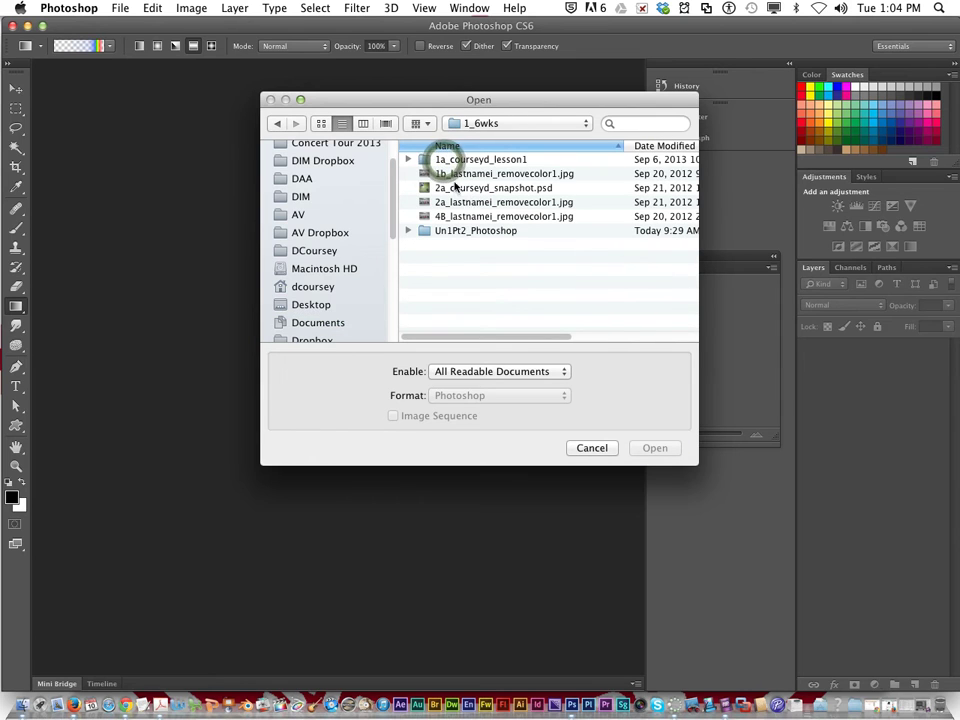
pyautogui.doubleClick(460, 232)
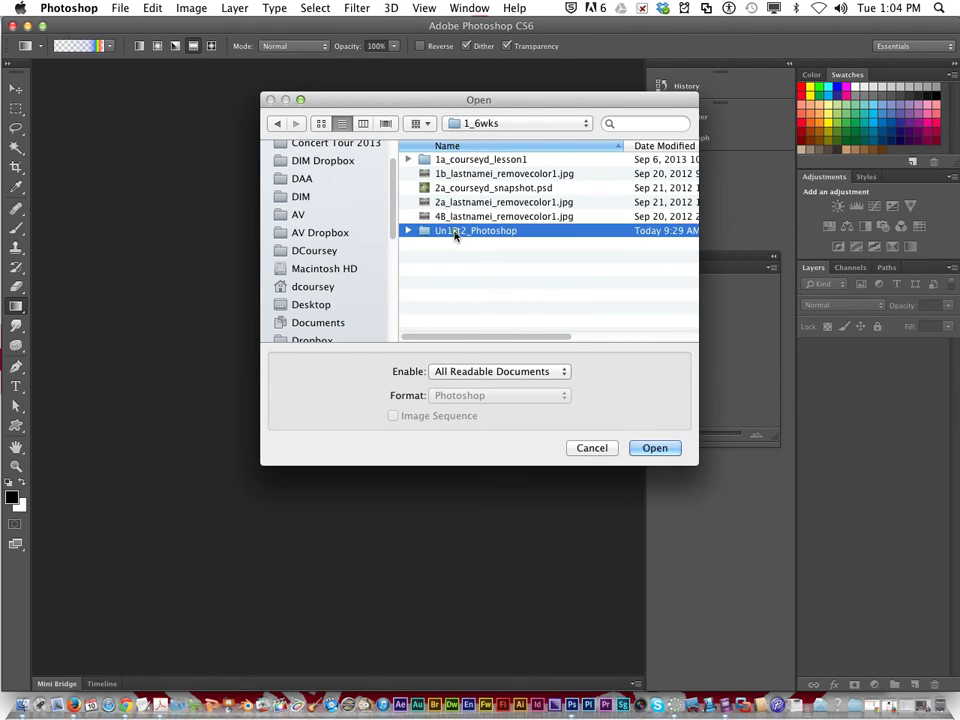
pyautogui.scroll(-3, 485, 284)
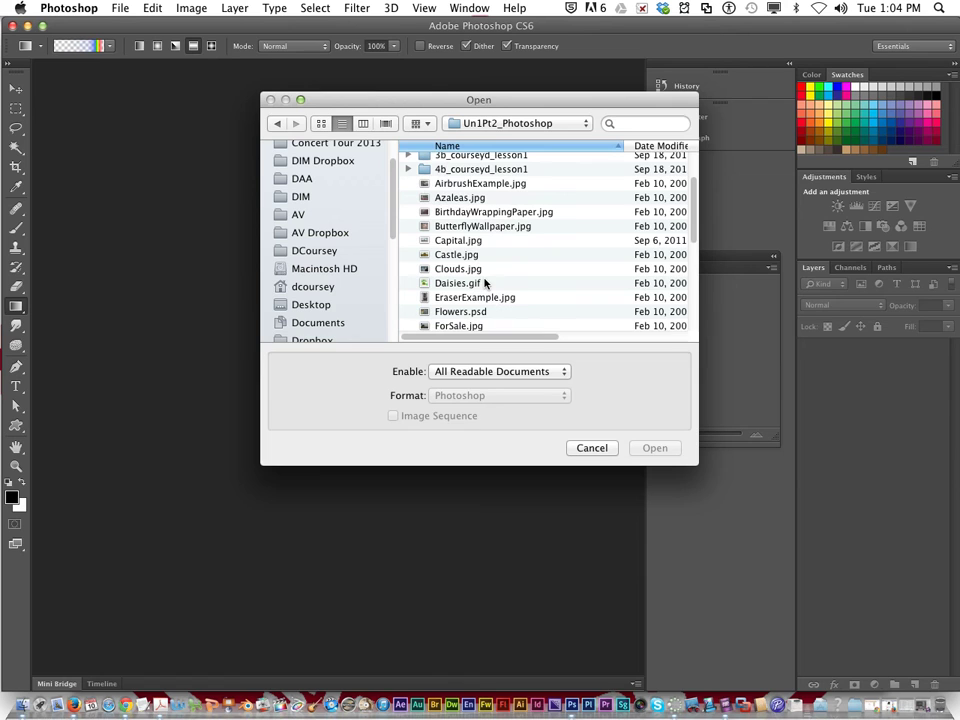
pyautogui.scroll(-10, 484, 280)
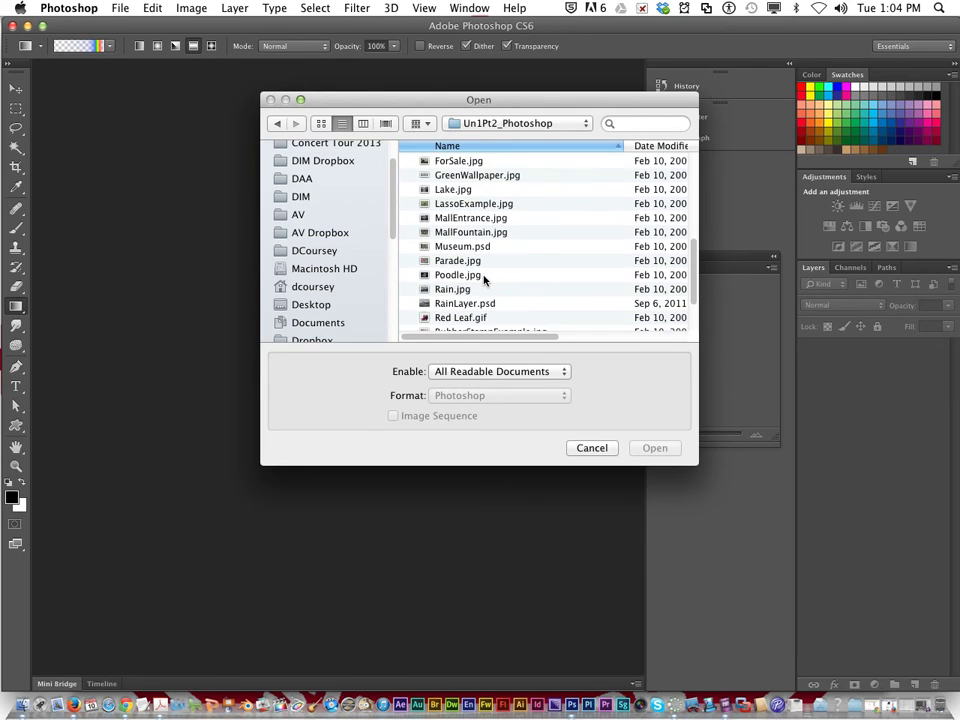
pyautogui.click(460, 198)
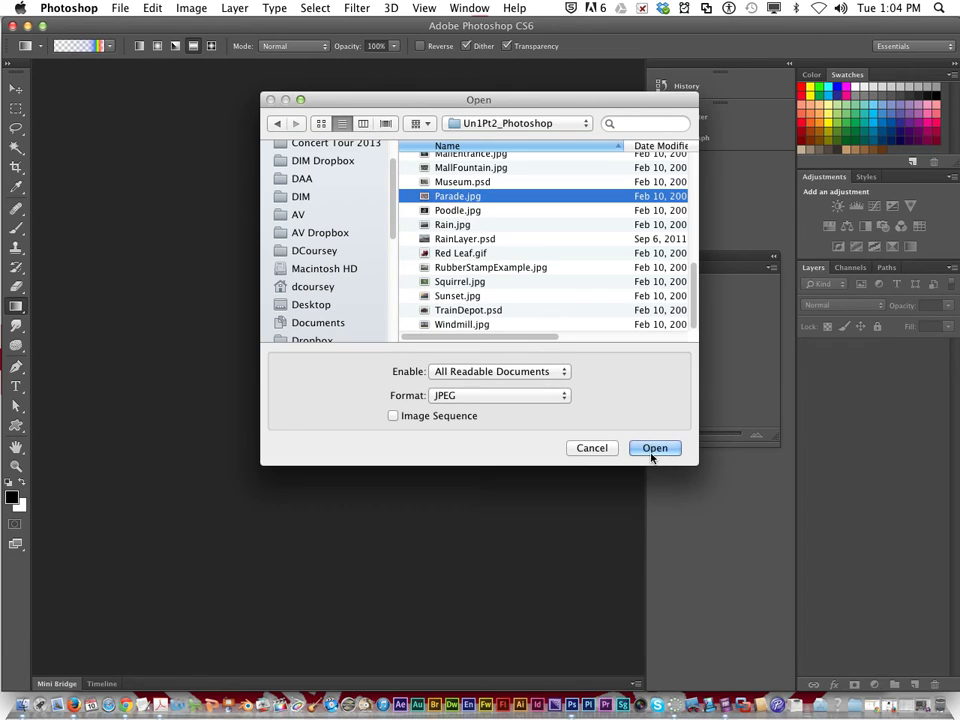
pyautogui.click(653, 449)
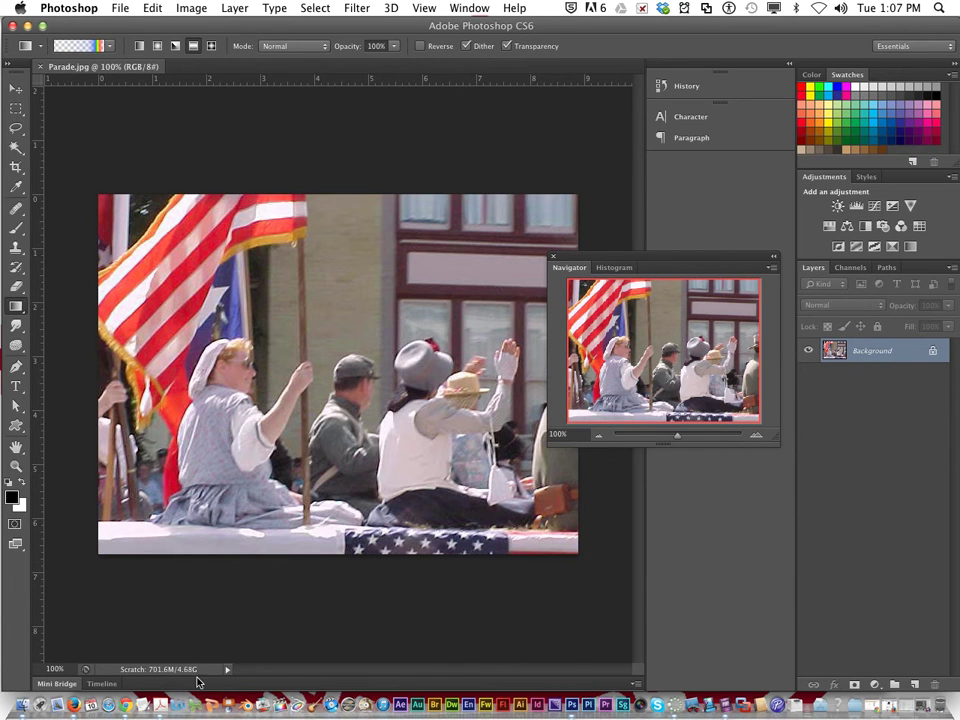
pyautogui.click(160, 703)
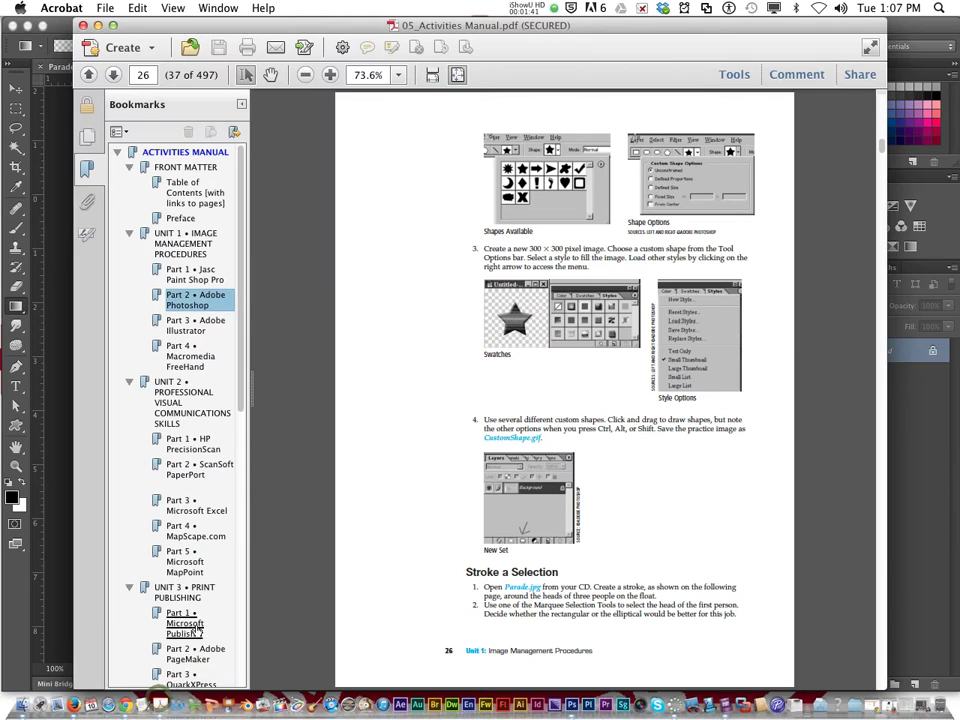
pyautogui.scroll(-2, 419, 518)
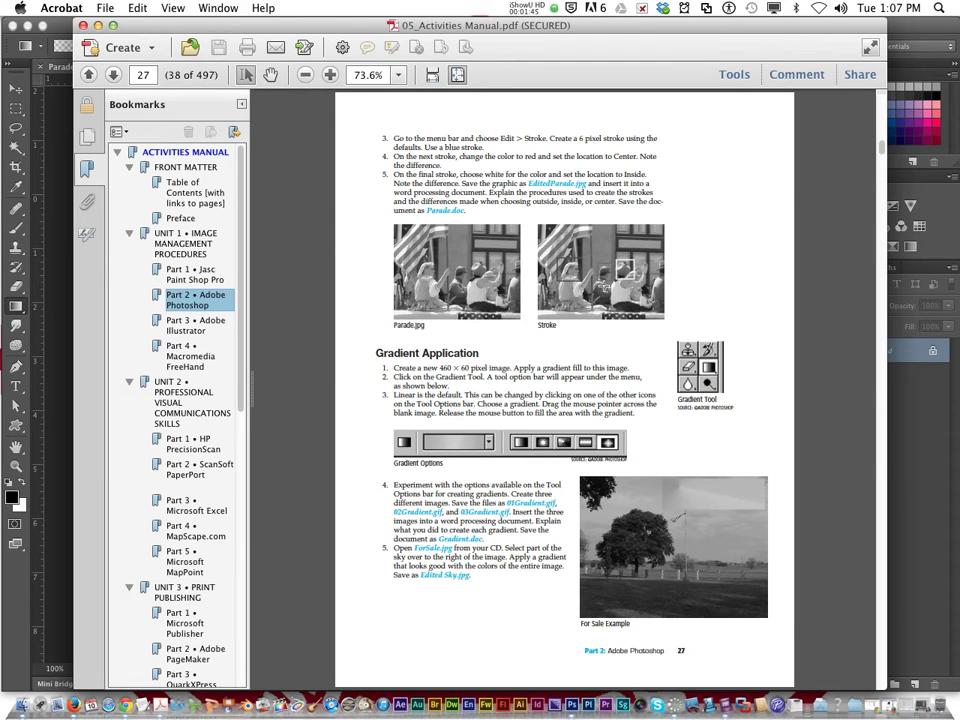
pyautogui.click(330, 74)
pyautogui.click(330, 74)
pyautogui.click(330, 74)
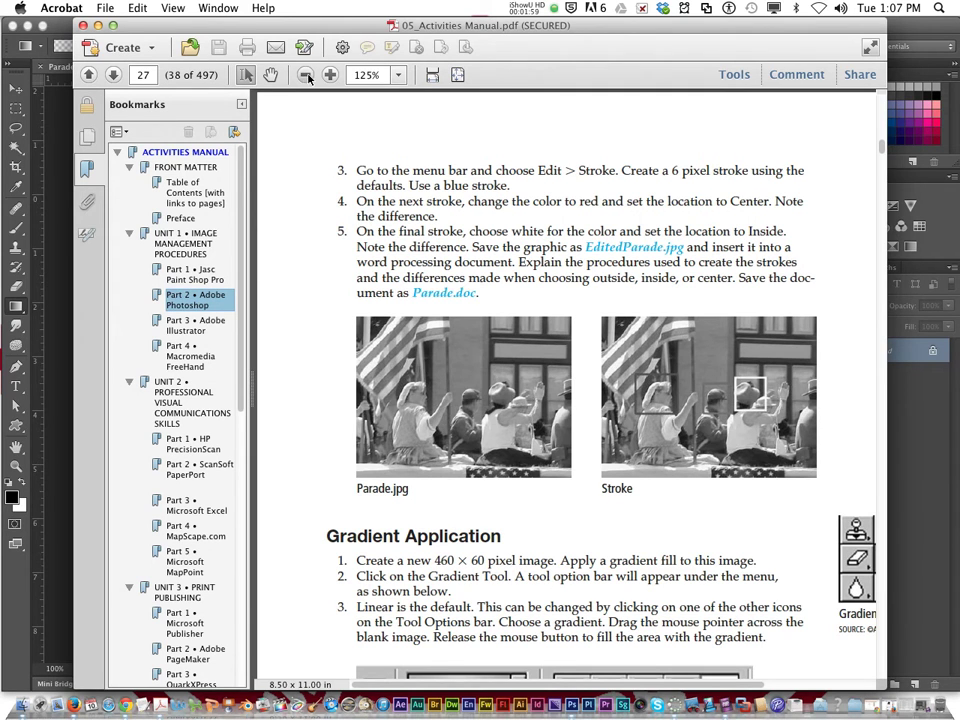
pyautogui.press('super+minus')
pyautogui.click(83, 25)
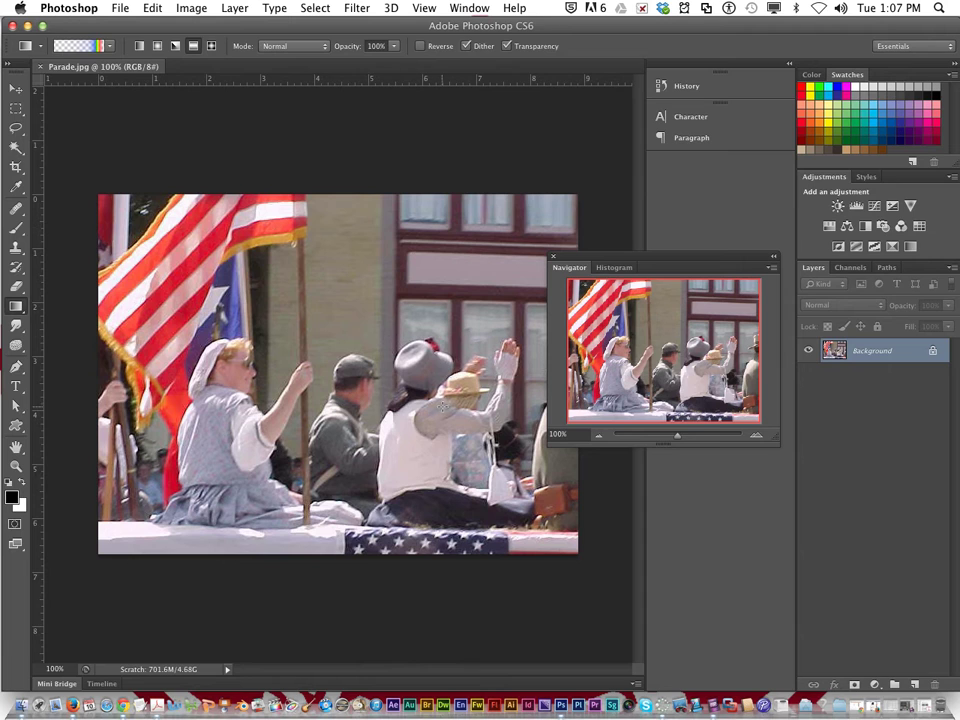
# Switch to the Elliptical Marquee tool and drag an oval around the bonnet-wearing woman's head.
pyautogui.press('m')
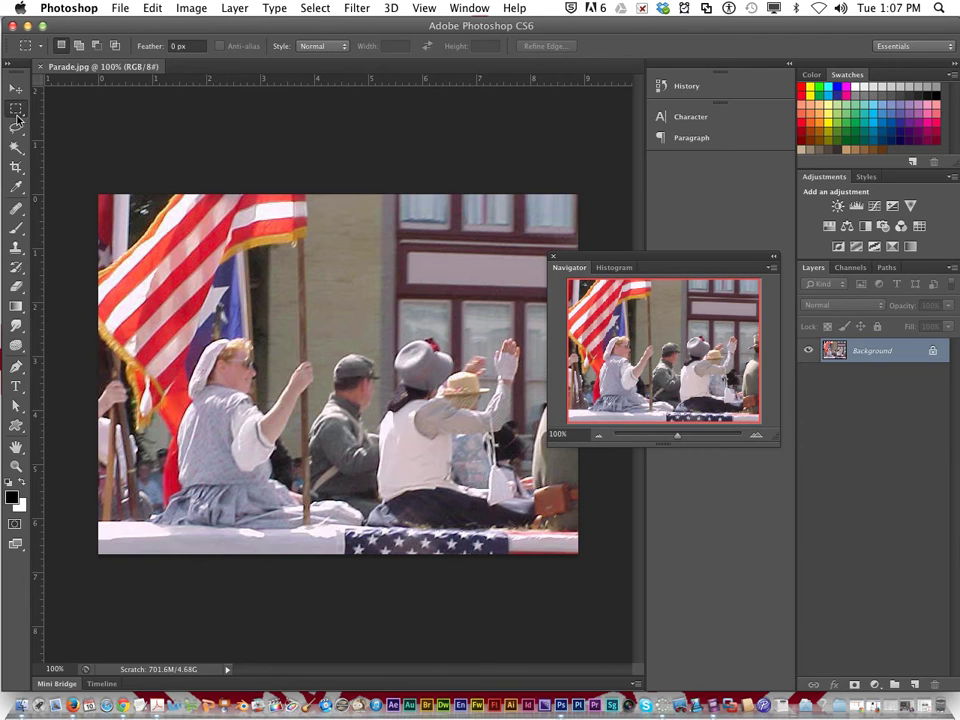
pyautogui.click(16, 113)
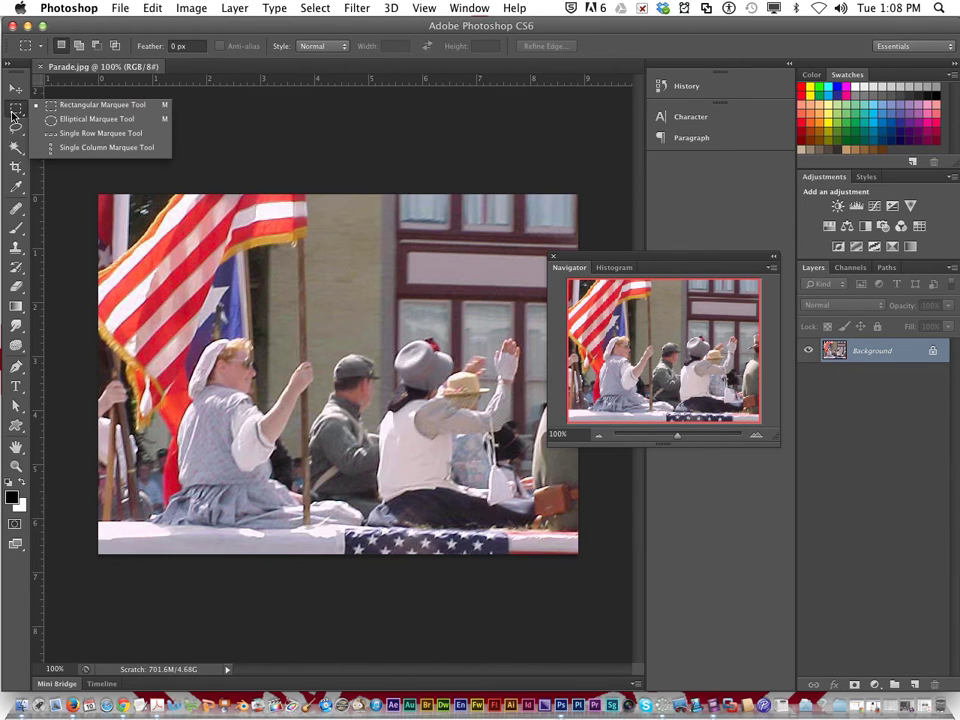
pyautogui.click(80, 119)
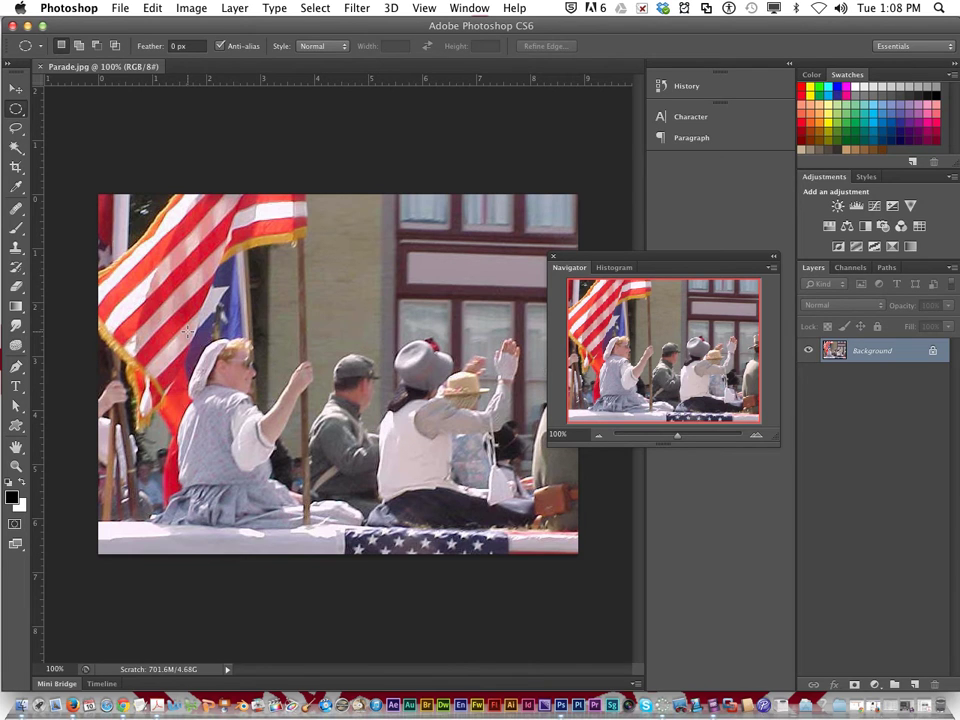
pyautogui.moveTo(191, 332); pyautogui.dragTo(272, 406)
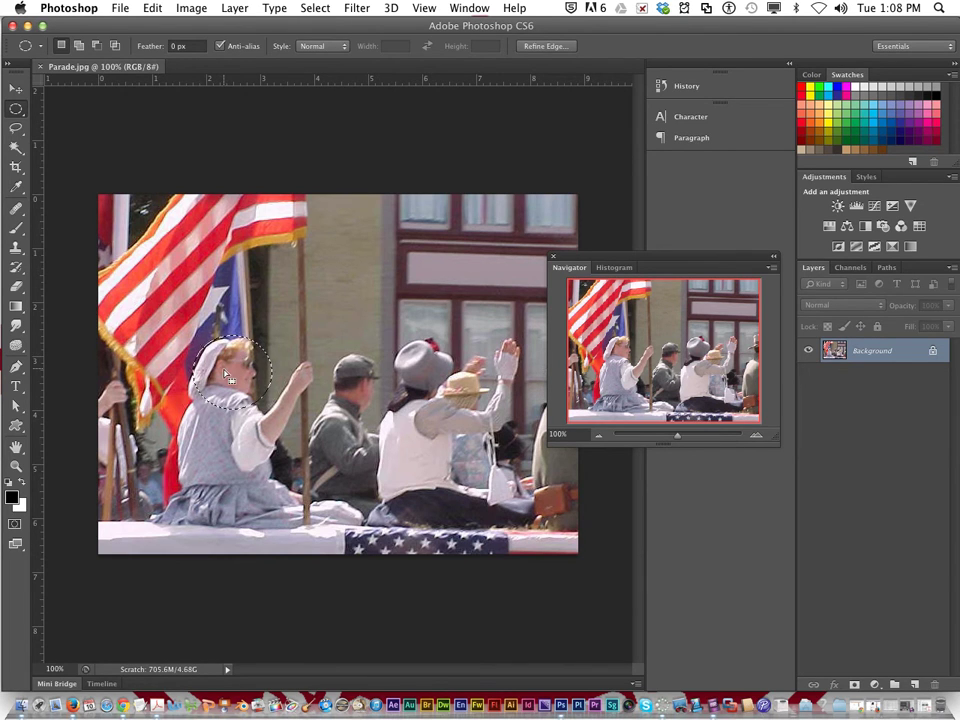
pyautogui.press('shift')
# In Edit > Stroke, keep 6 px width, pick a bright saturated blue, and keep Outside location.
pyautogui.click(191, 8)
pyautogui.moveTo(152, 8)
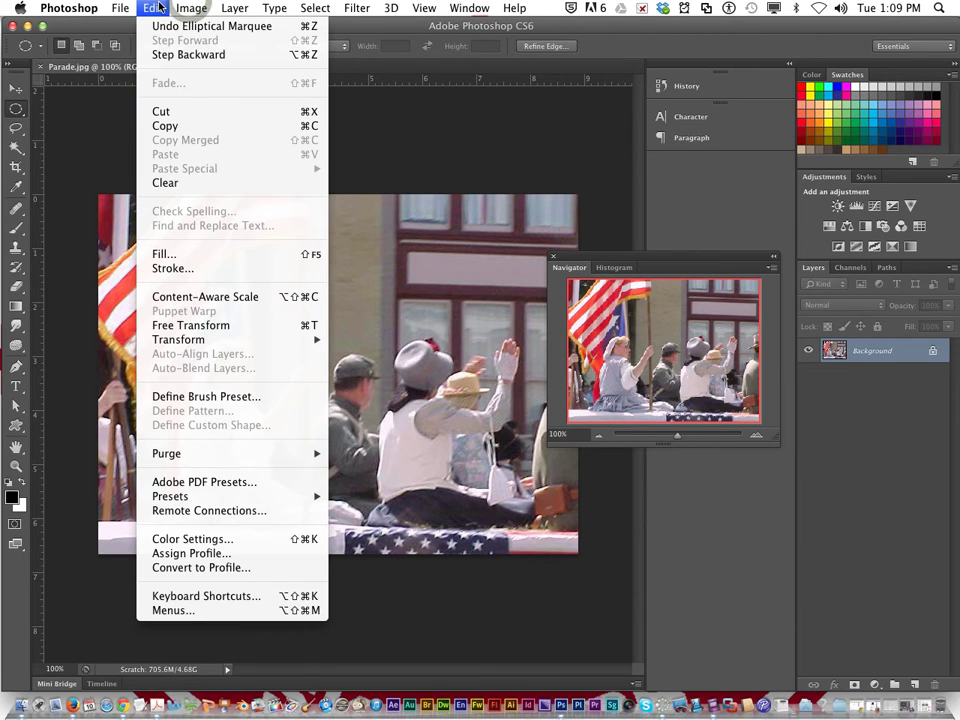
pyautogui.click(201, 270)
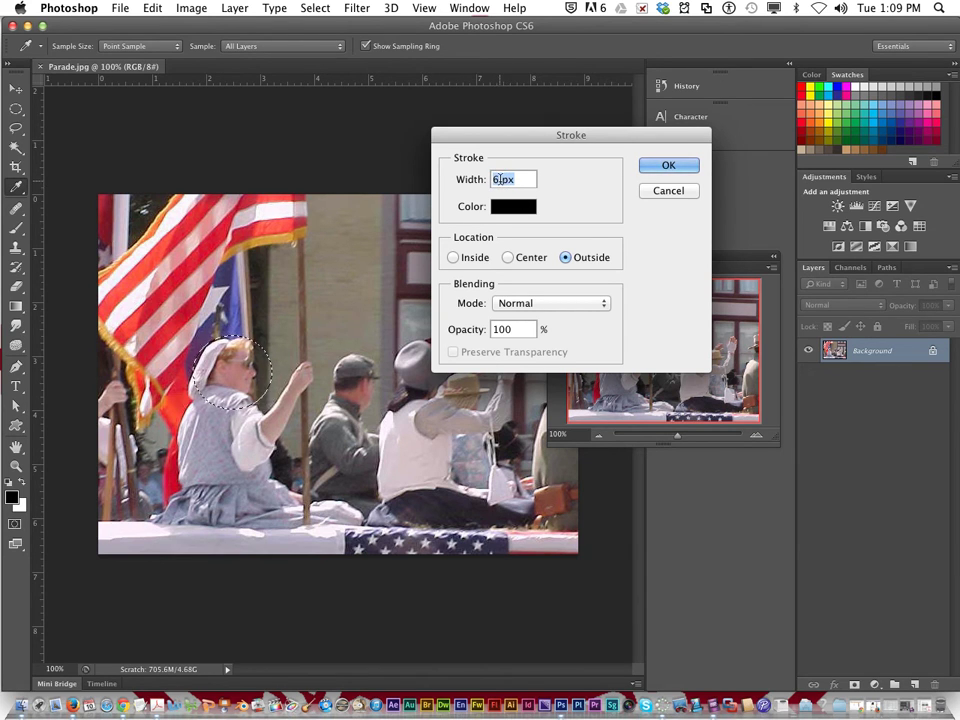
pyautogui.click(494, 180)
pyautogui.click(514, 207)
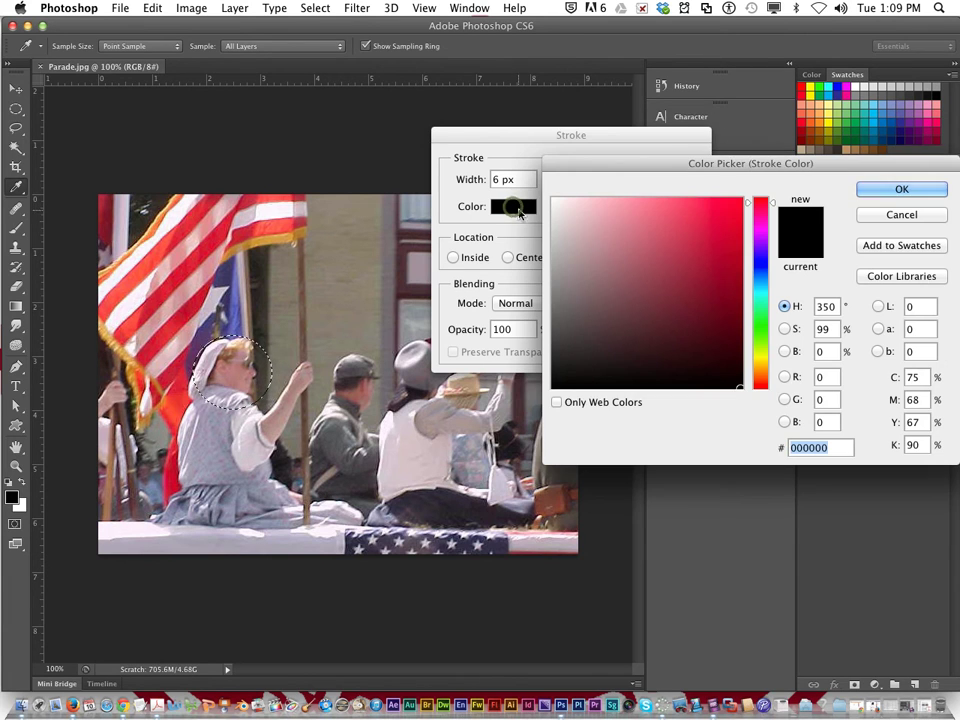
pyautogui.click(761, 261)
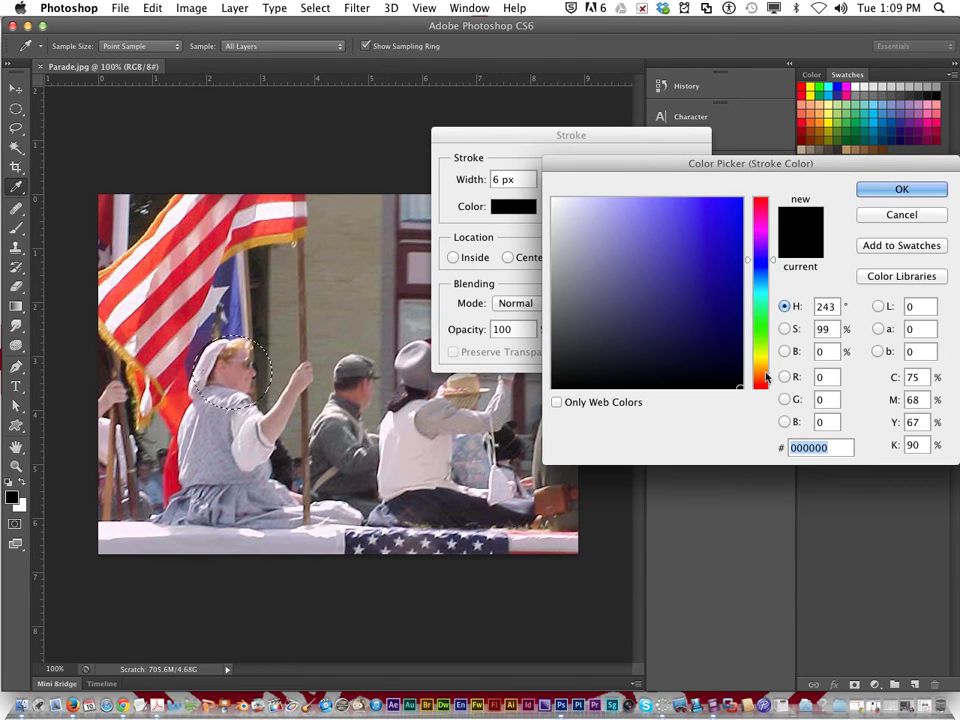
pyautogui.click(775, 263)
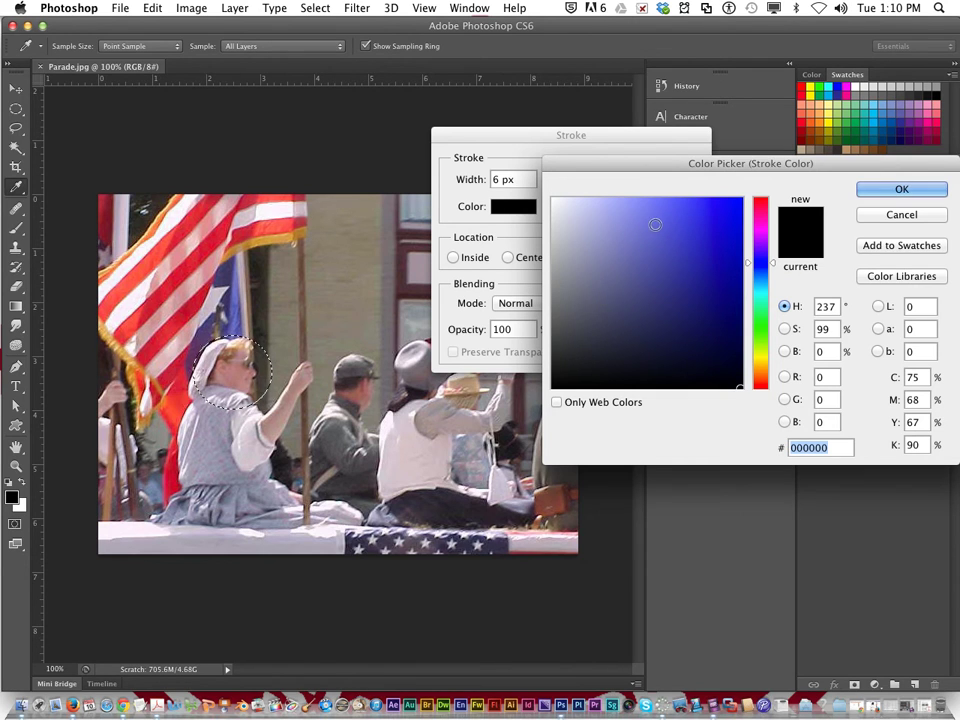
pyautogui.moveTo(662, 218)
pyautogui.mouseDown()
pyautogui.moveTo(708, 219)
pyautogui.moveTo(720, 204)
pyautogui.mouseUp()
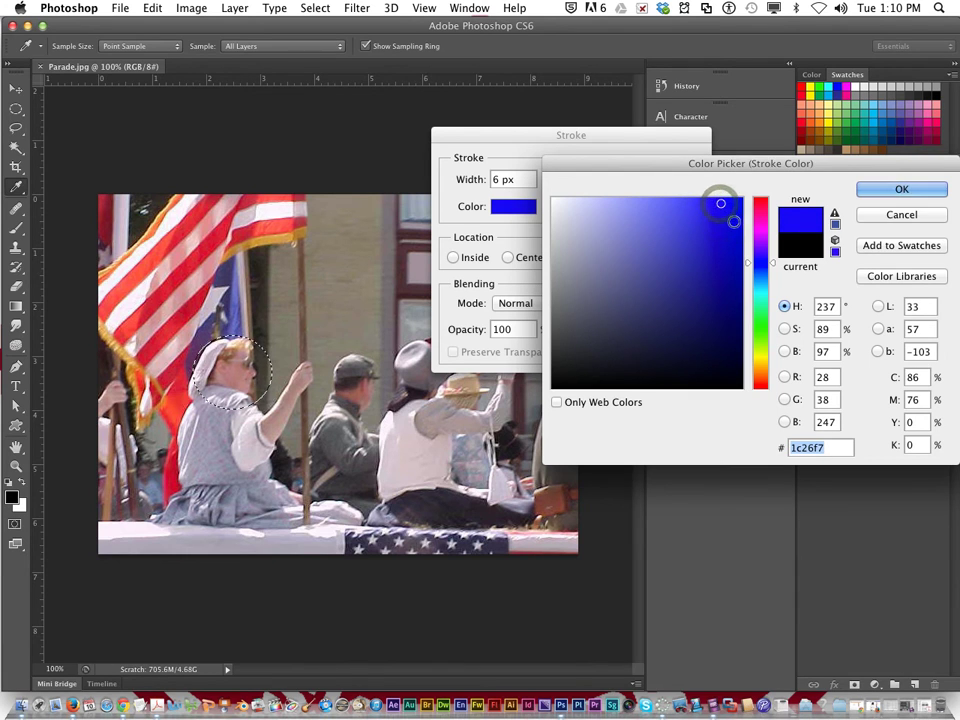
pyautogui.click(903, 188)
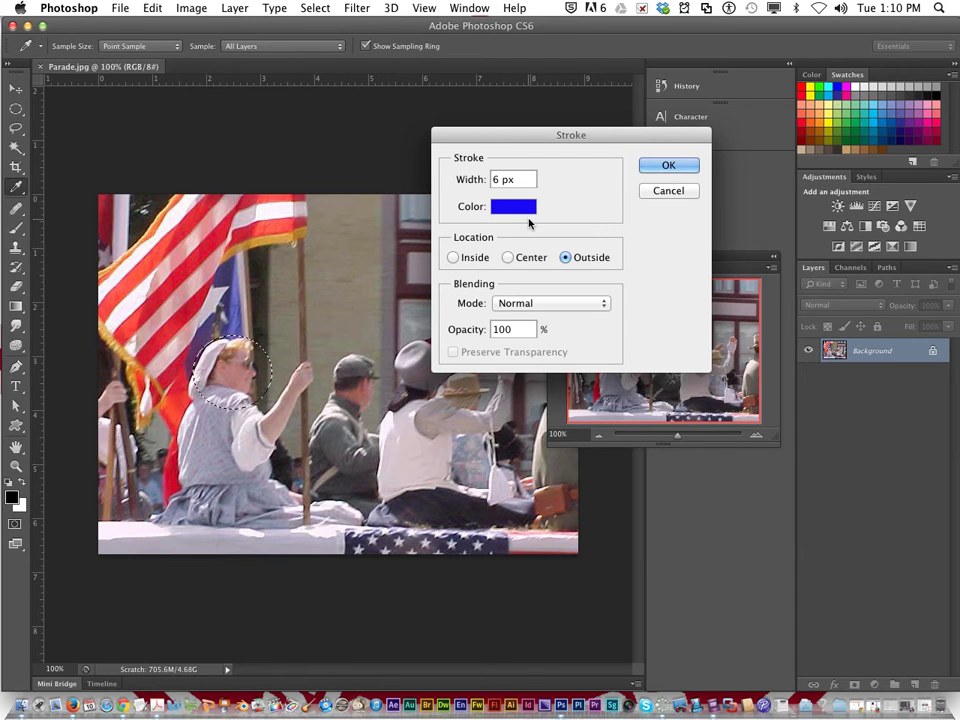
pyautogui.click(566, 258)
# Apply the 6 px blue stroke as a ring around the woman's head.
pyautogui.click(666, 166)
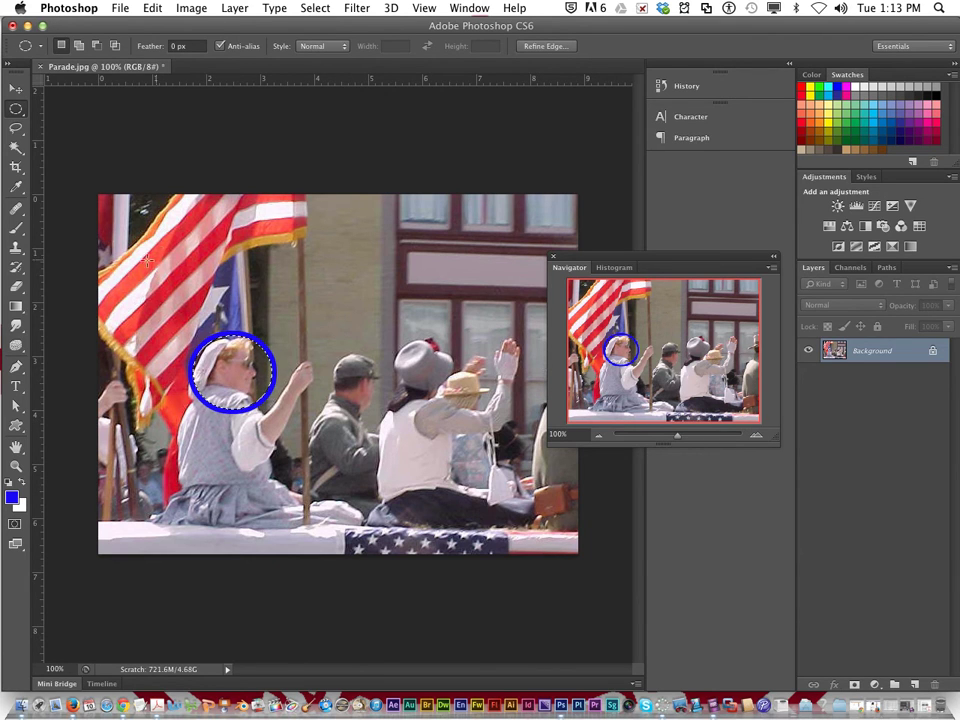
# Draw a blue bird custom shape above the middle person's grey hat.
pyautogui.click(16, 428)
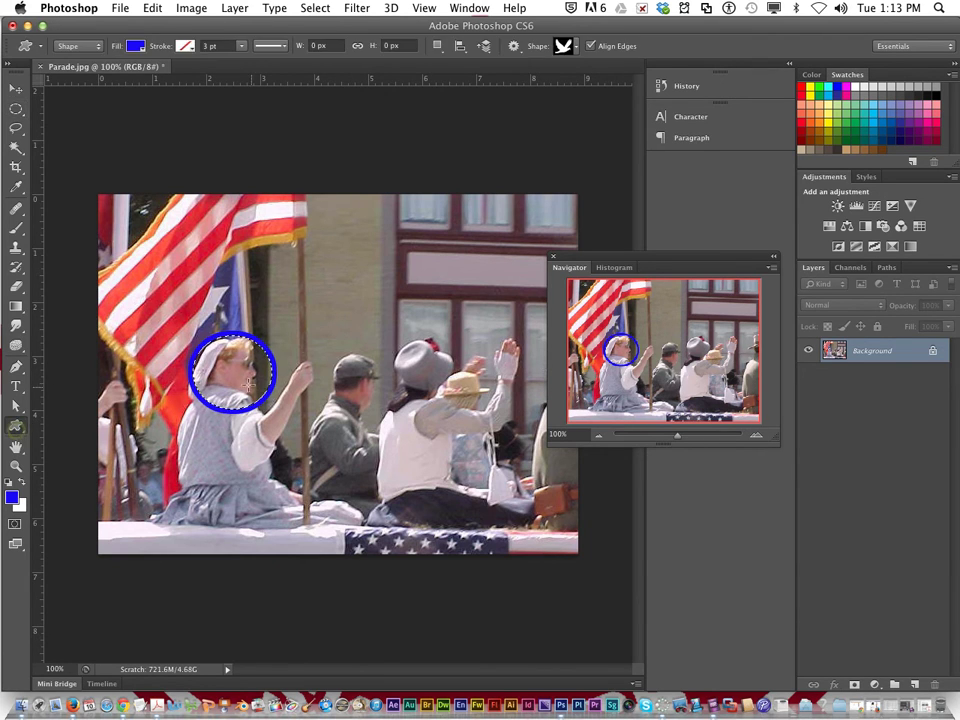
pyautogui.moveTo(395, 285); pyautogui.dragTo(454, 364)
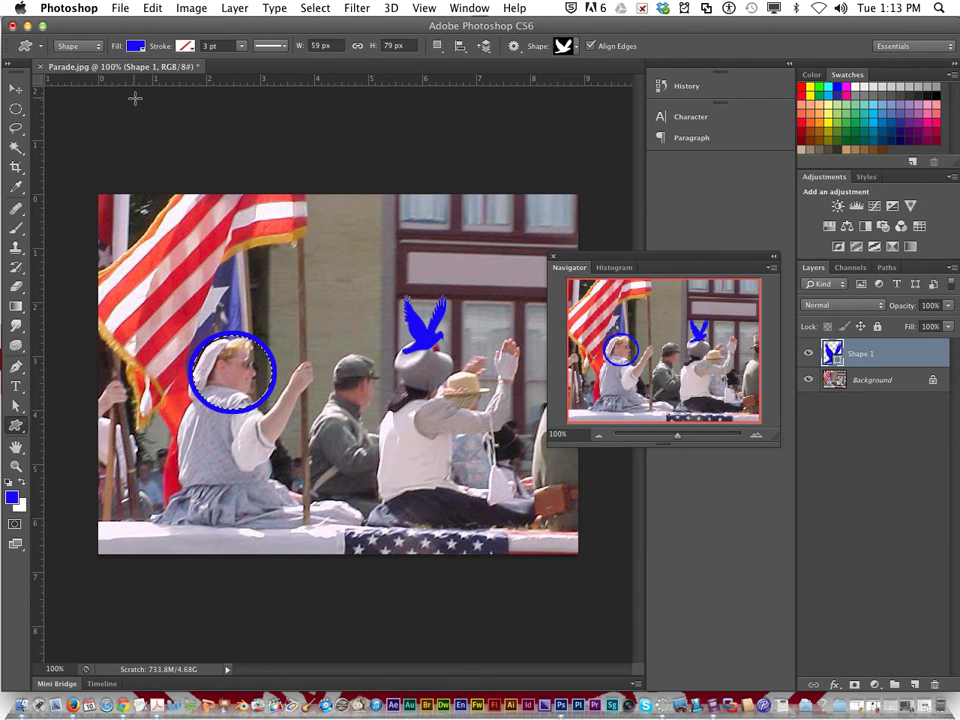
pyautogui.click(151, 8)
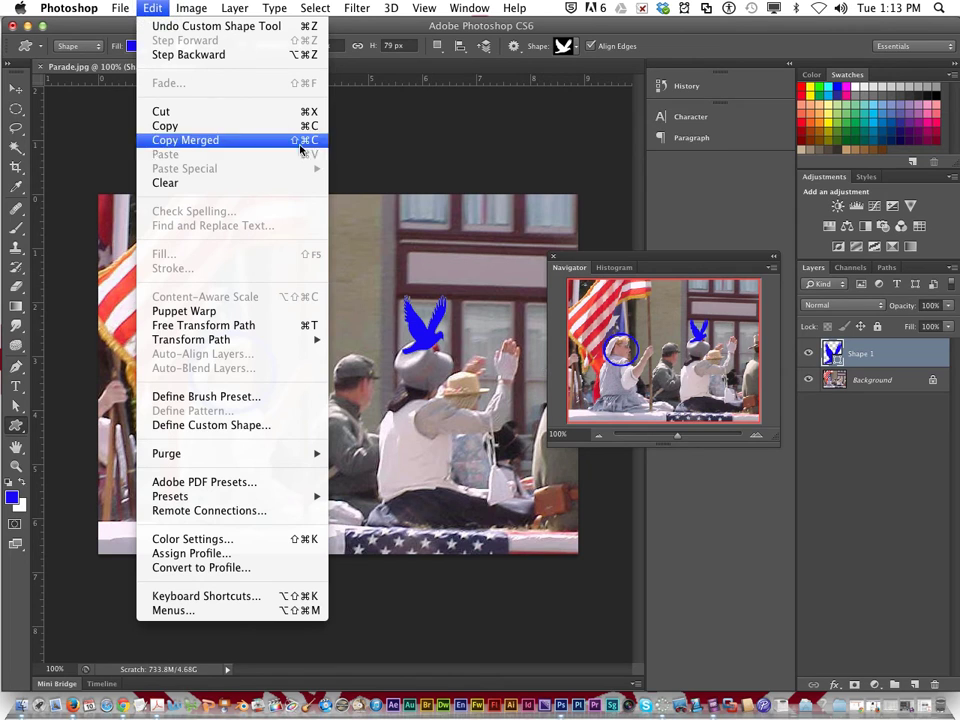
pyautogui.click(864, 356)
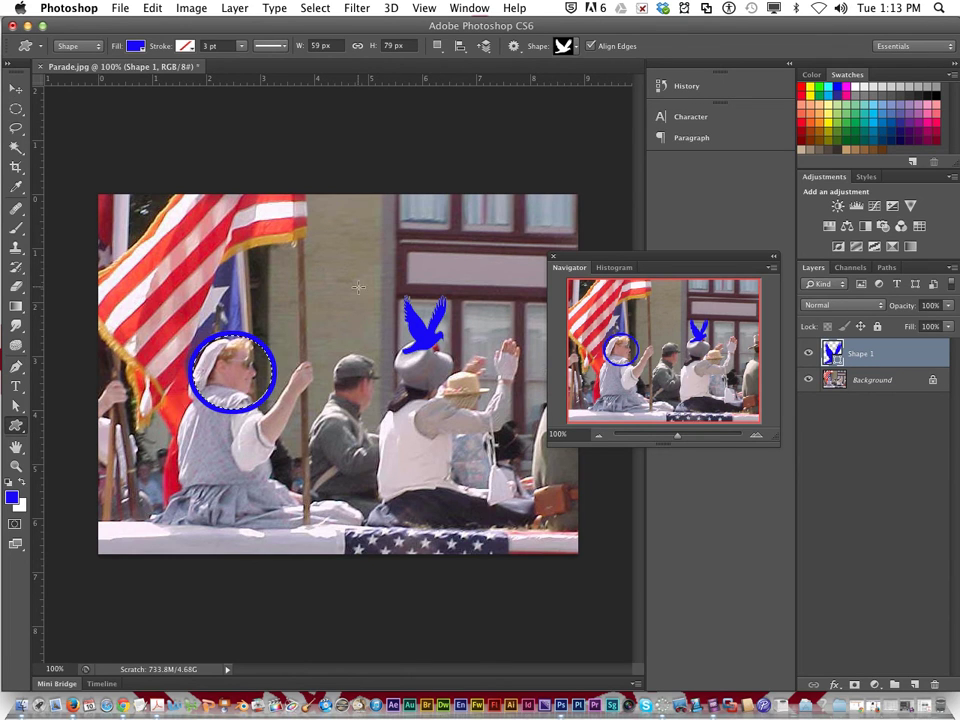
# Switch back to the Elliptical Marquee tool and click the canvas to drop the circle selection.
pyautogui.click(15, 106)
pyautogui.click(425, 307)
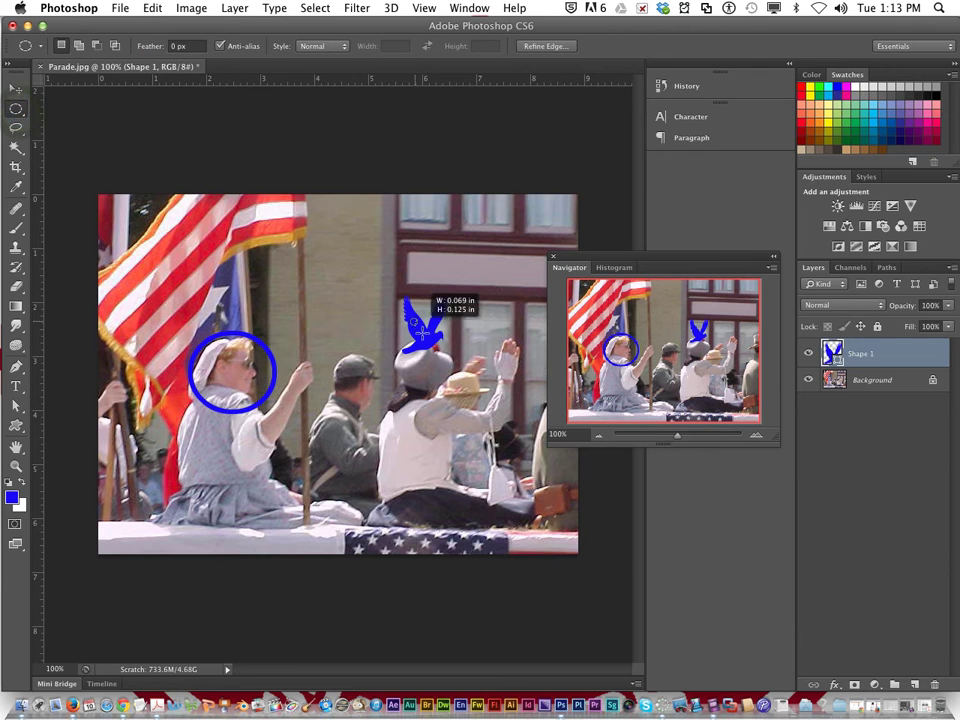
pyautogui.click(150, 8)
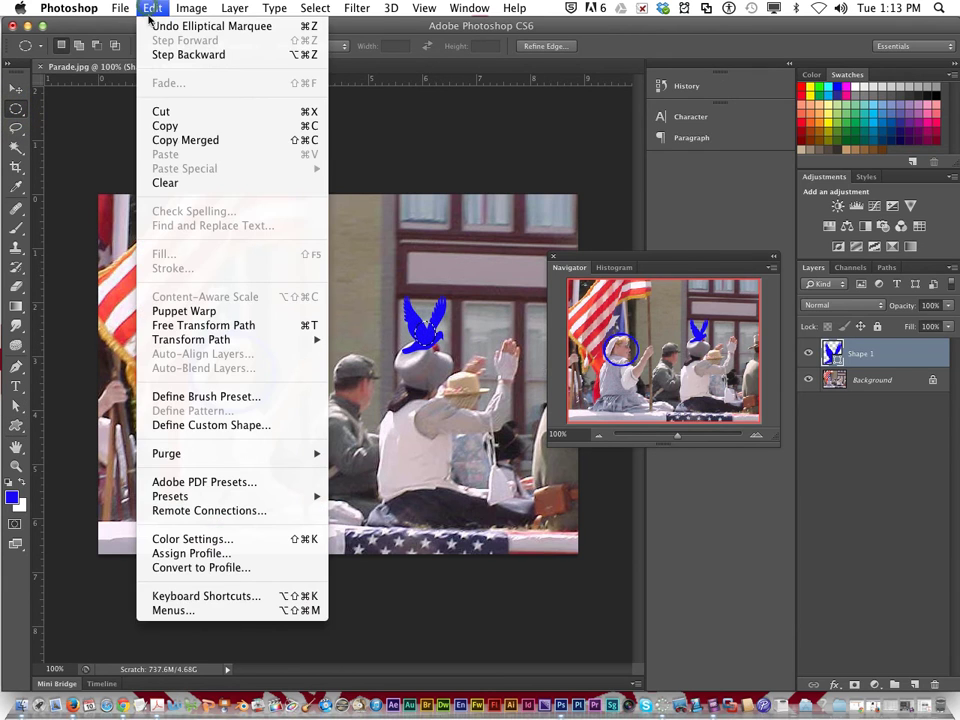
pyautogui.click(366, 300)
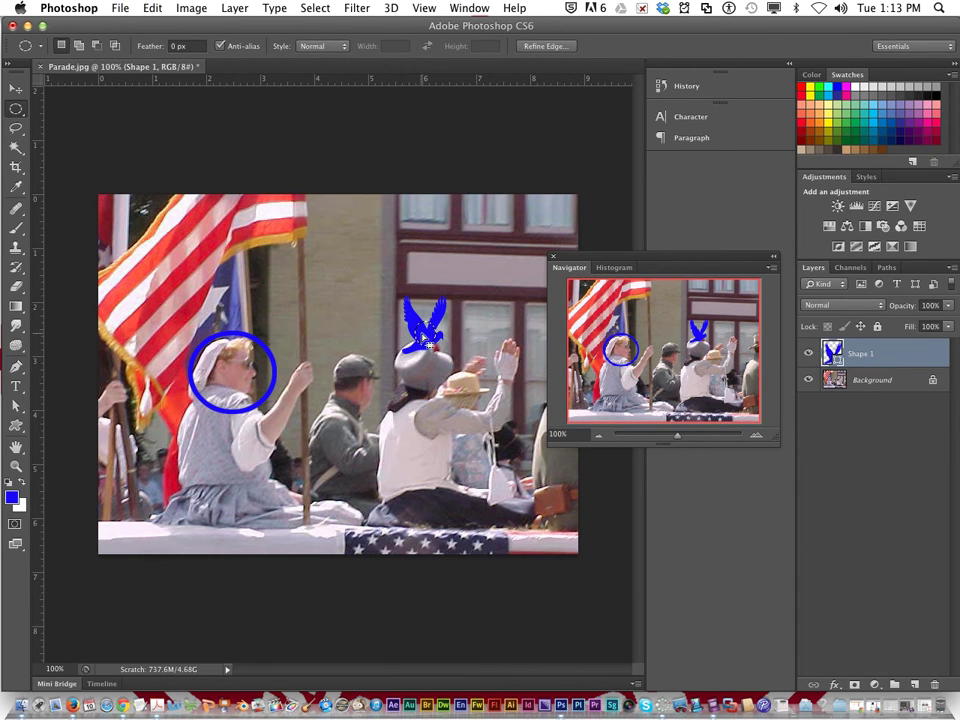
# Select the Background layer and drag the Shape 1 bird layer to the trash.
pyautogui.click(872, 381)
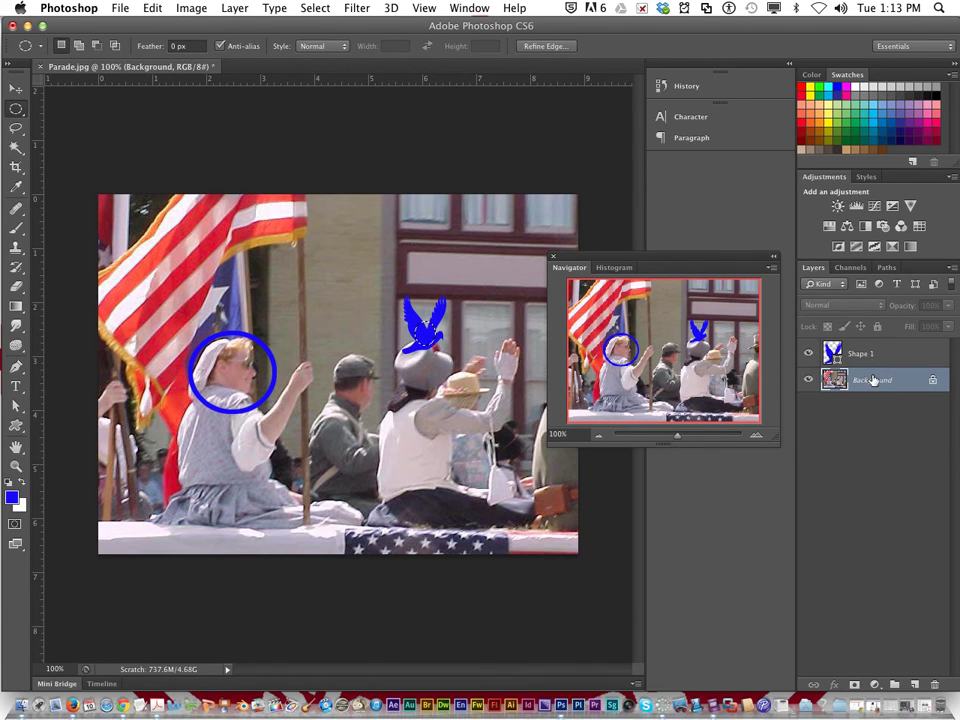
pyautogui.click(152, 10)
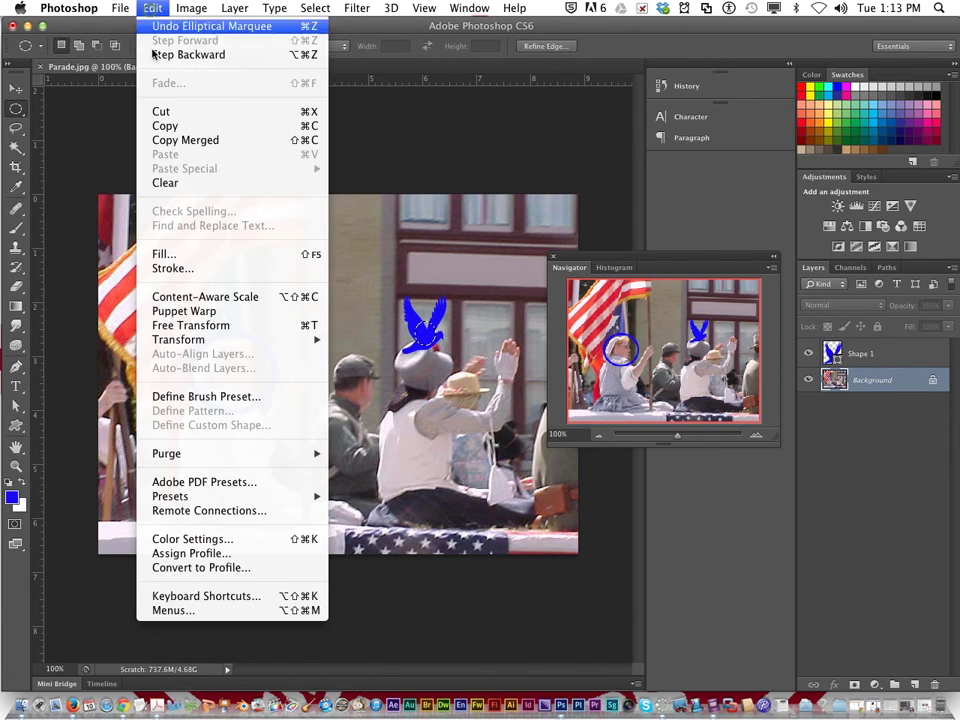
pyautogui.click(868, 379)
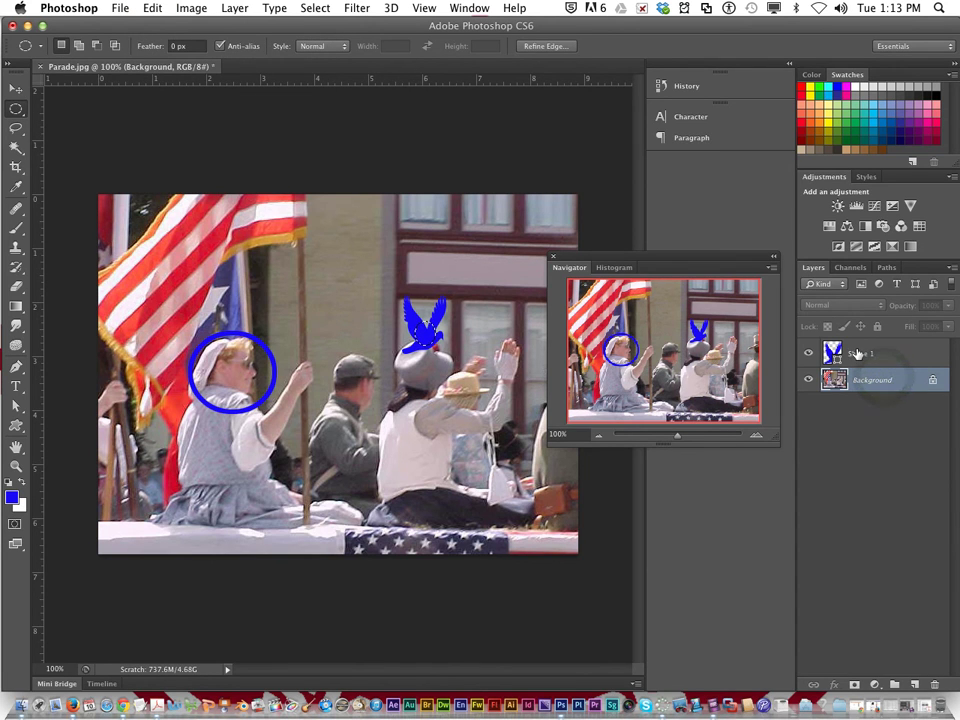
pyautogui.moveTo(896, 347); pyautogui.dragTo(932, 682)
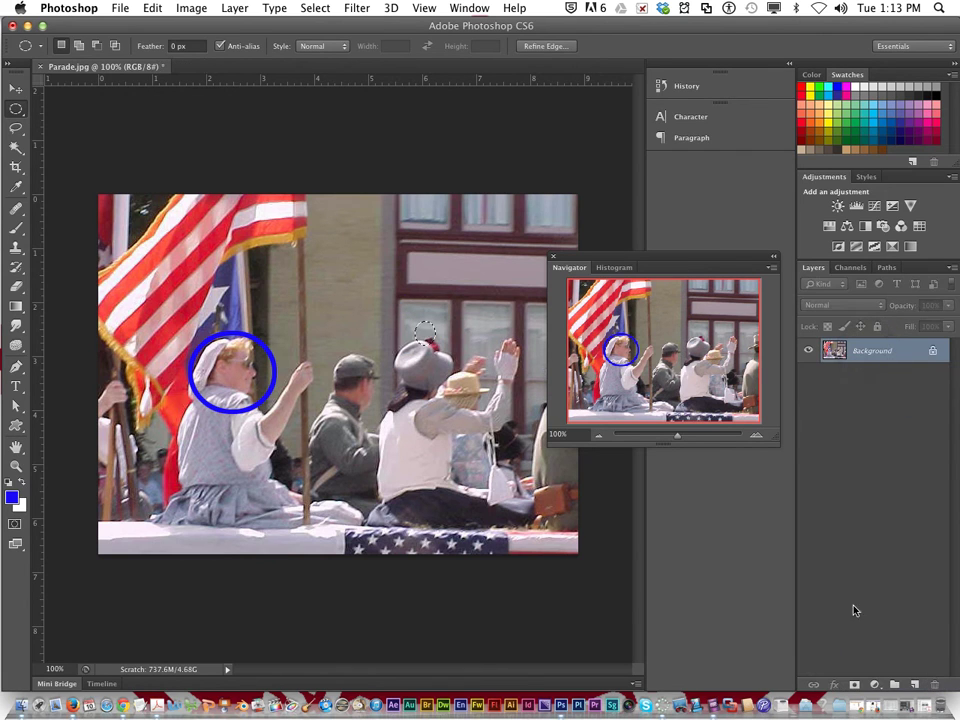
# Deselect, then drag a rectangular marquee around the grey-capped man's head.
pyautogui.click(300, 8)
pyautogui.click(318, 41)
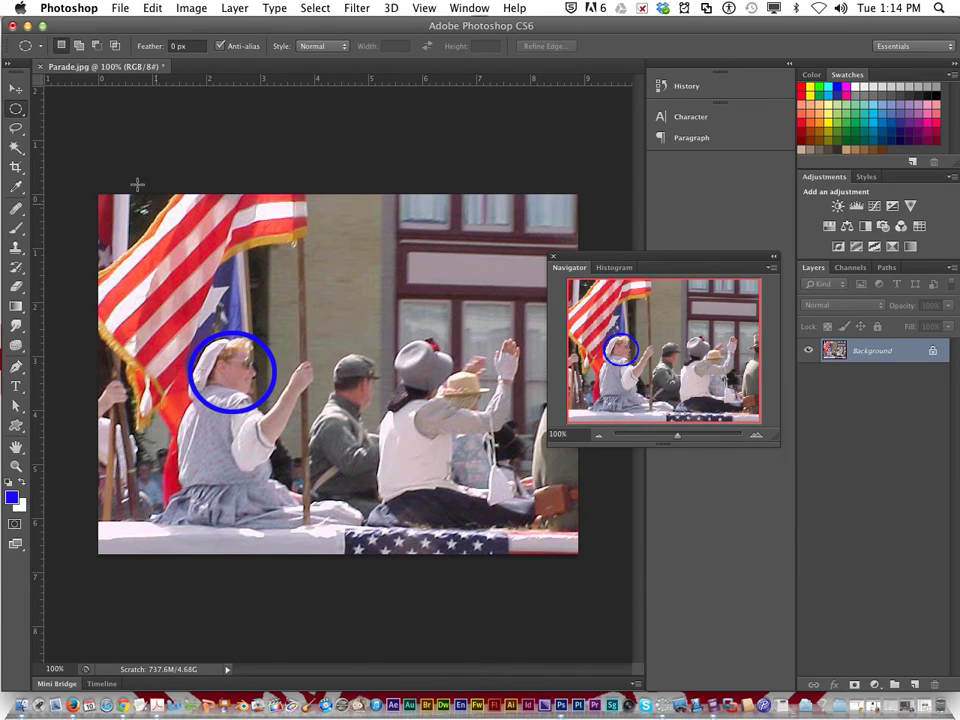
pyautogui.moveTo(17, 110); pyautogui.dragTo(70, 104)
pyautogui.moveTo(333, 356); pyautogui.dragTo(384, 412)
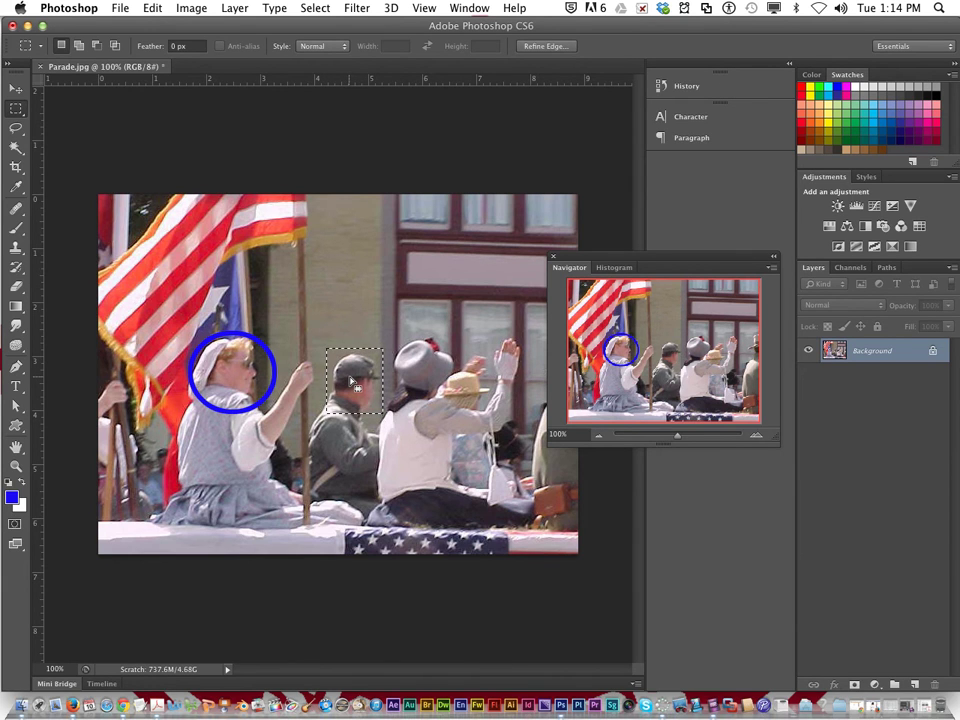
# Stroke the rectangle 6 px in pinkish-red (ff115a), centered on the selection edge.
pyautogui.click(152, 8)
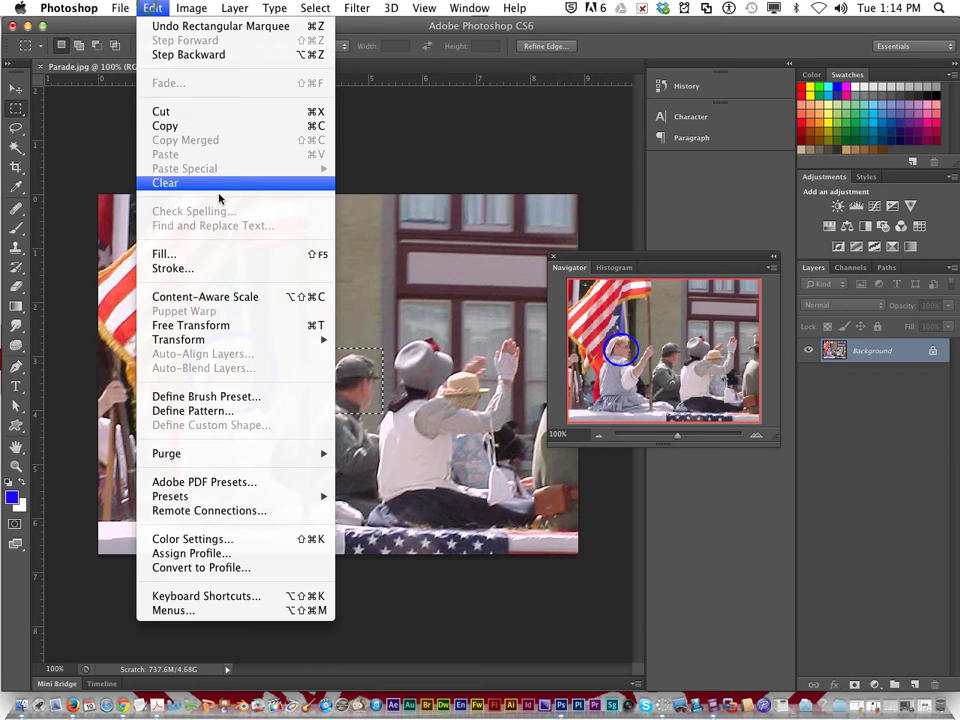
pyautogui.click(236, 270)
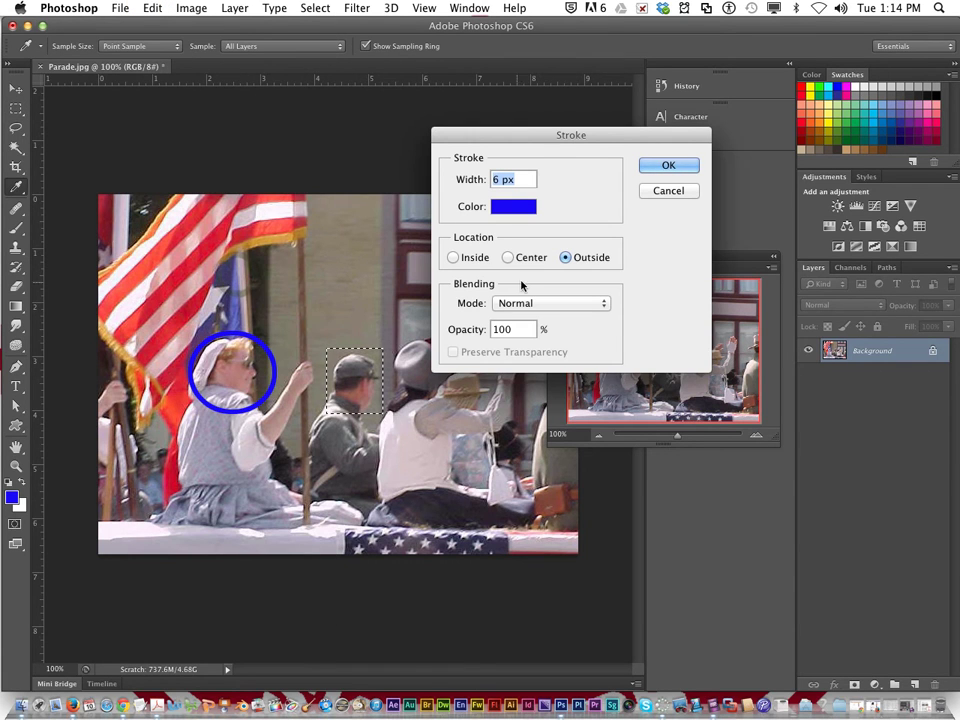
pyautogui.click(507, 211)
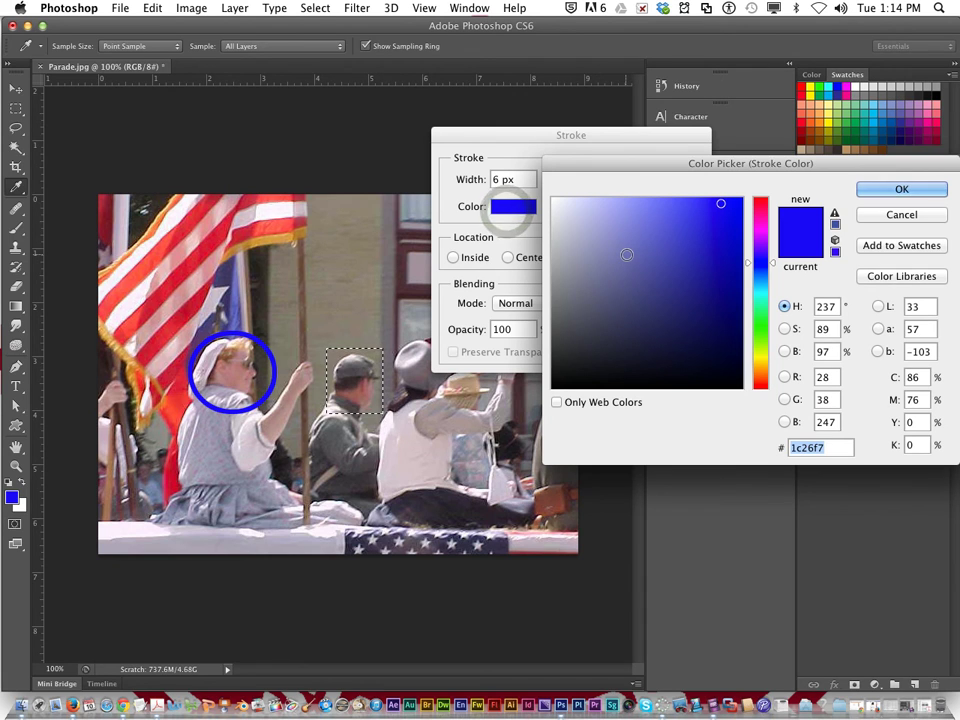
pyautogui.click(758, 208)
pyautogui.click(730, 198)
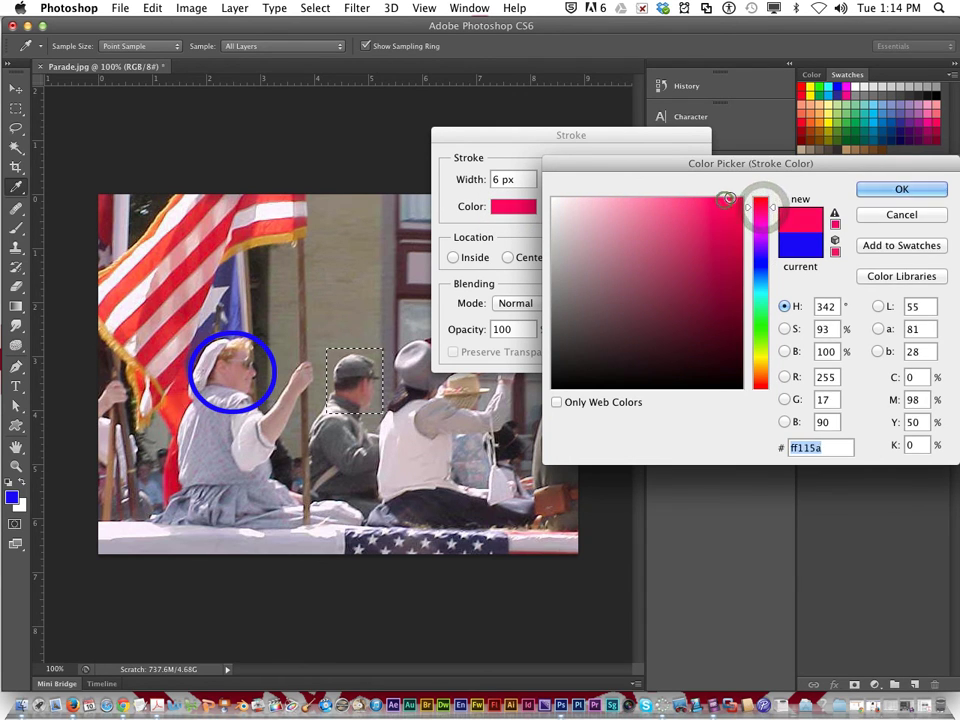
pyautogui.click(901, 190)
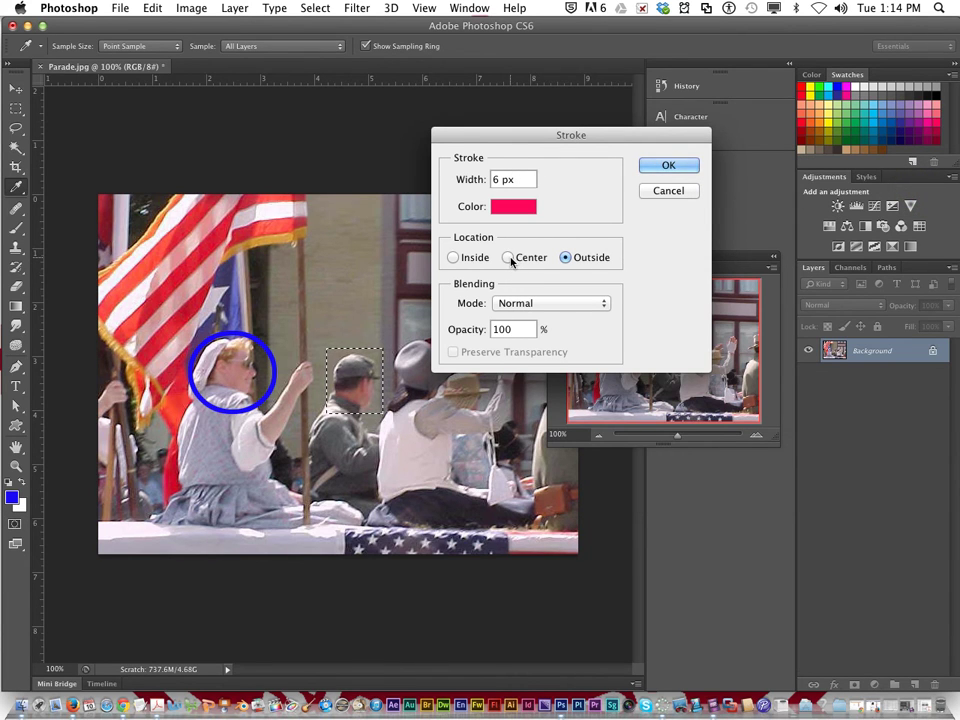
pyautogui.click(508, 258)
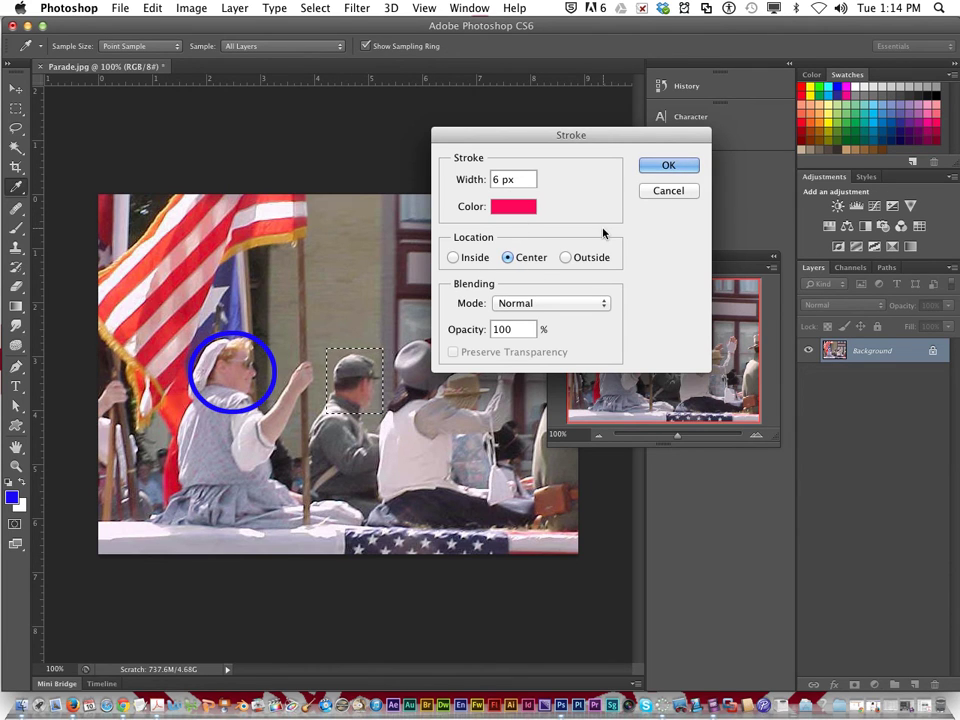
pyautogui.click(656, 167)
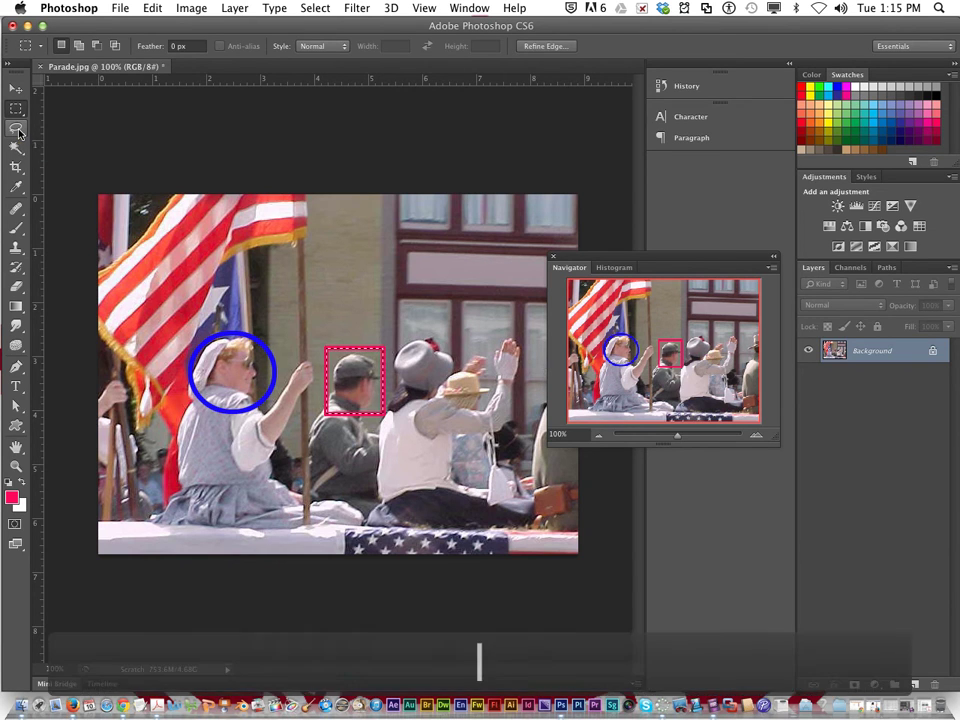
# Trace a freehand Lasso selection around the middle rider's grey hat.
pyautogui.click(18, 133)
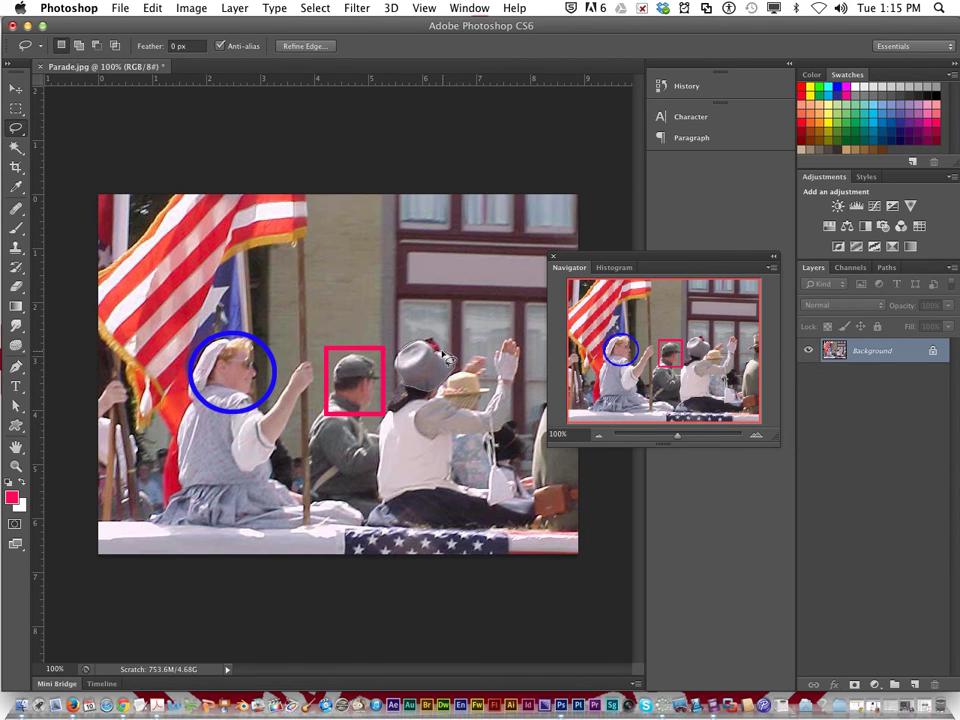
pyautogui.moveTo(446, 360)
pyautogui.mouseDown()
pyautogui.moveTo(412, 343)
pyautogui.moveTo(398, 375)
pyautogui.moveTo(432, 390)
pyautogui.moveTo(448, 362)
pyautogui.moveTo(420, 395)
pyautogui.moveTo(438, 372)
pyautogui.mouseUp()
# Stroke the hat selection with a 6 px pure white line placed Inside.
pyautogui.click(160, 11)
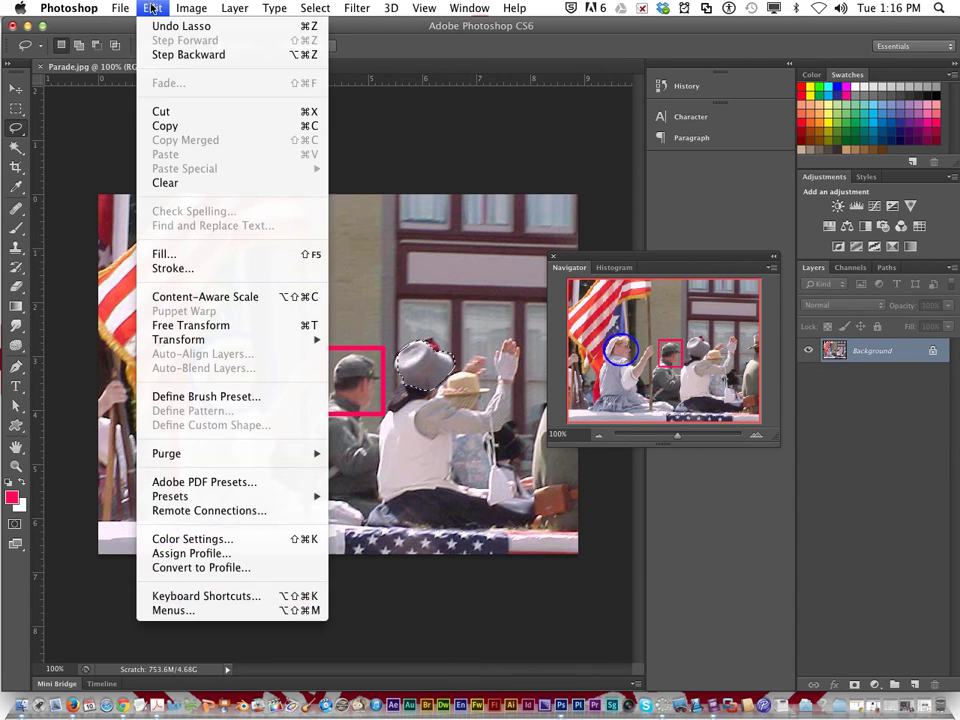
pyautogui.click(246, 268)
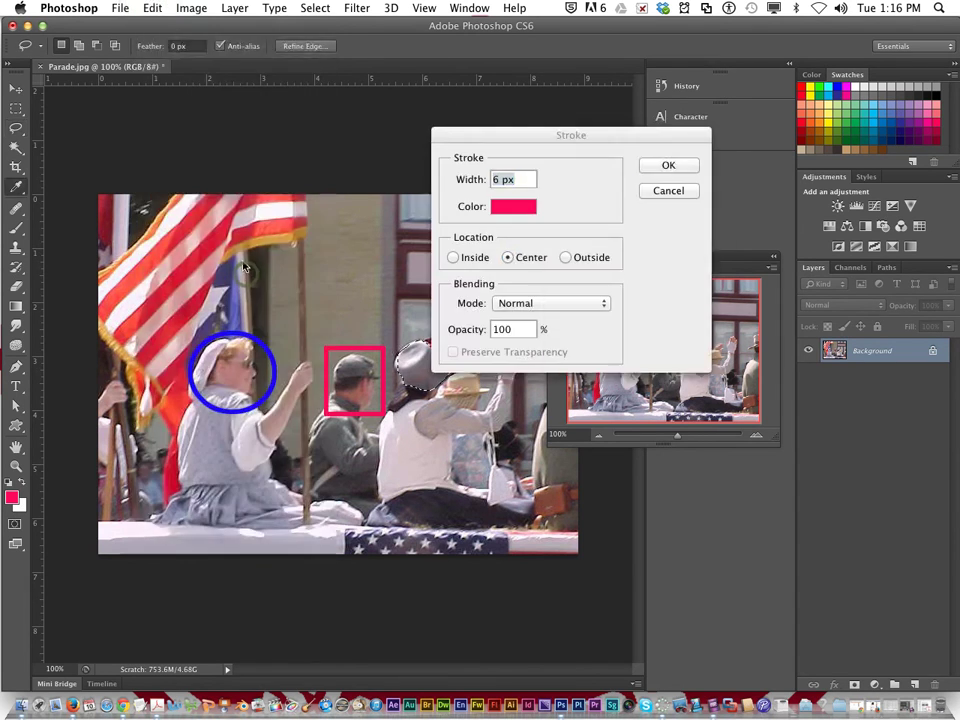
pyautogui.click(454, 258)
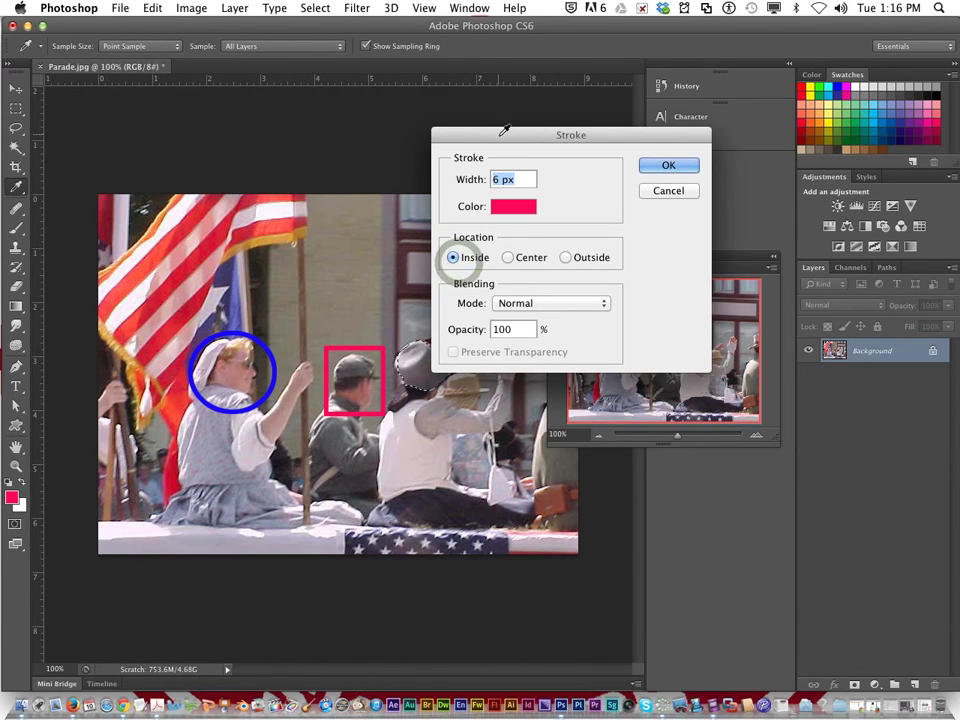
pyautogui.moveTo(502, 134); pyautogui.dragTo(610, 76)
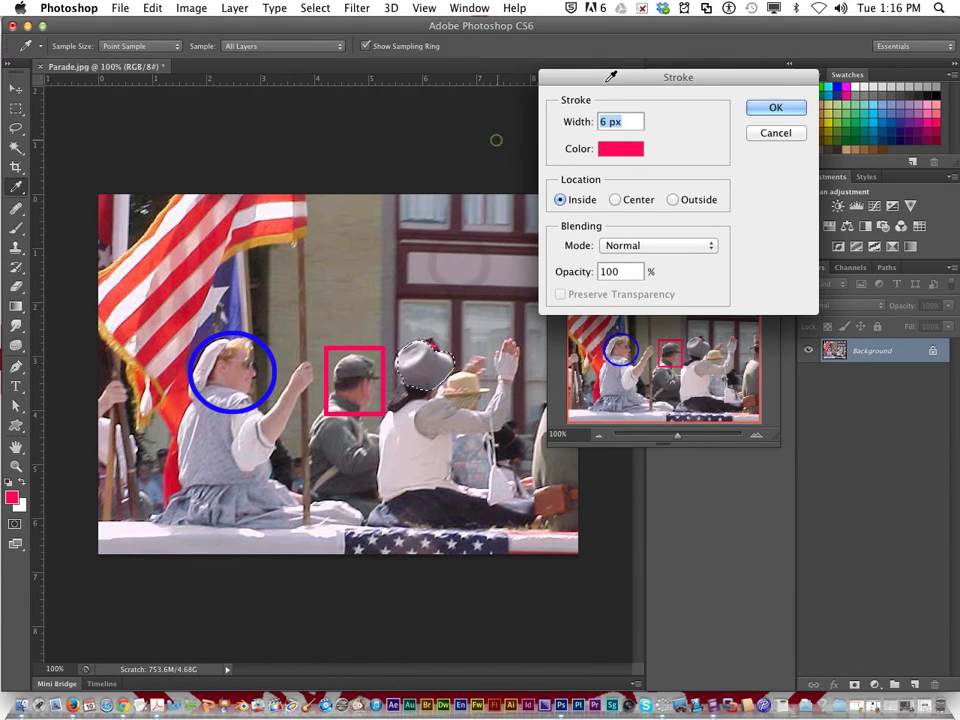
pyautogui.click(620, 149)
pyautogui.click(552, 199)
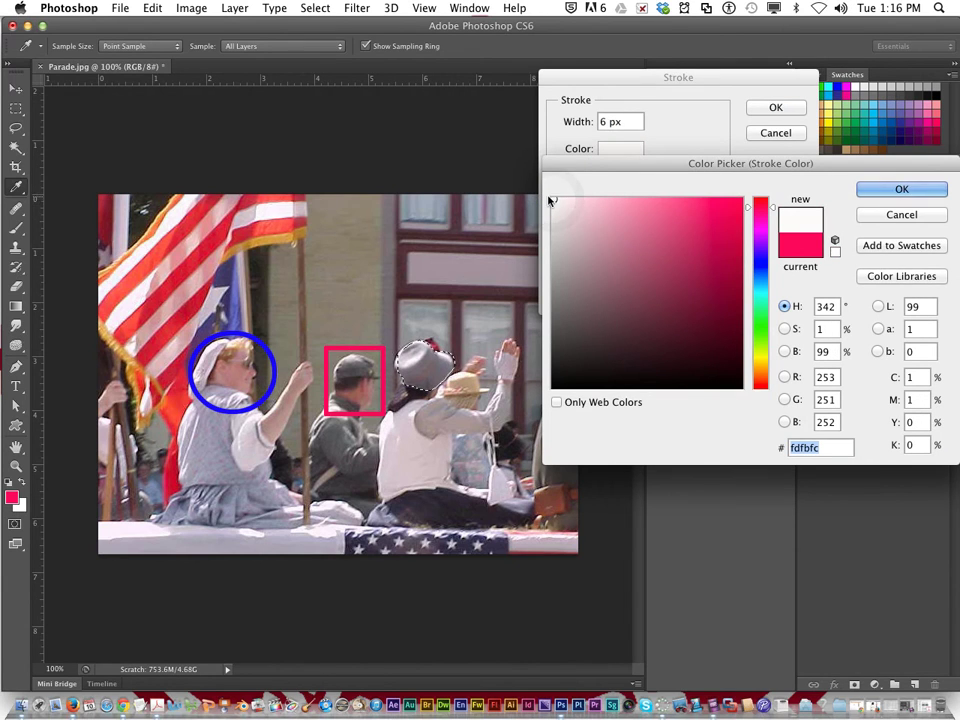
pyautogui.moveTo(552, 201); pyautogui.dragTo(554, 200)
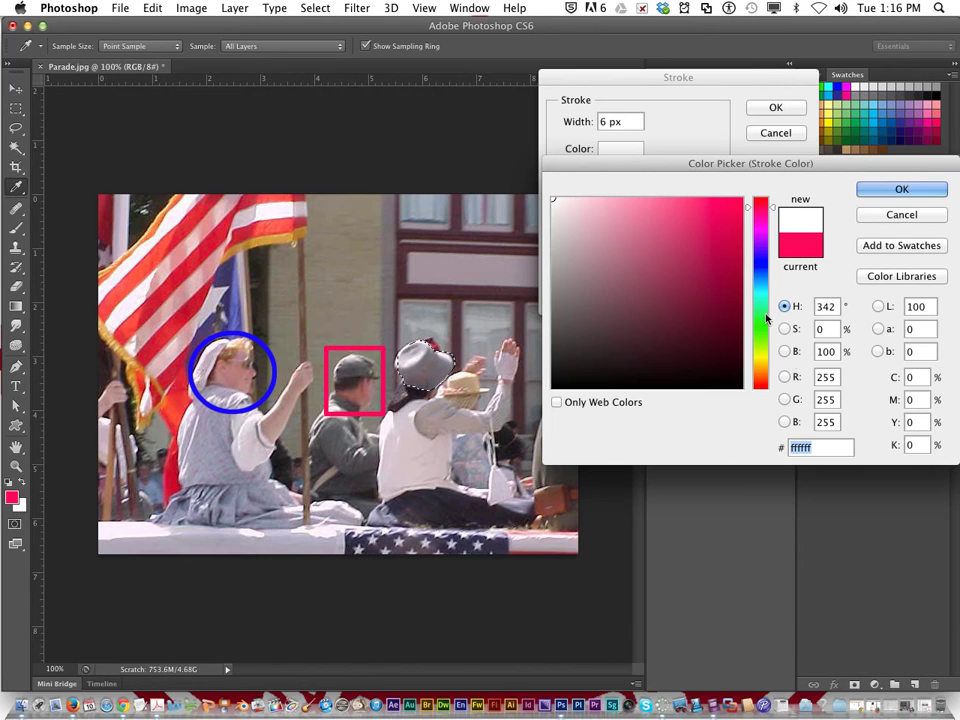
pyautogui.press('Return')
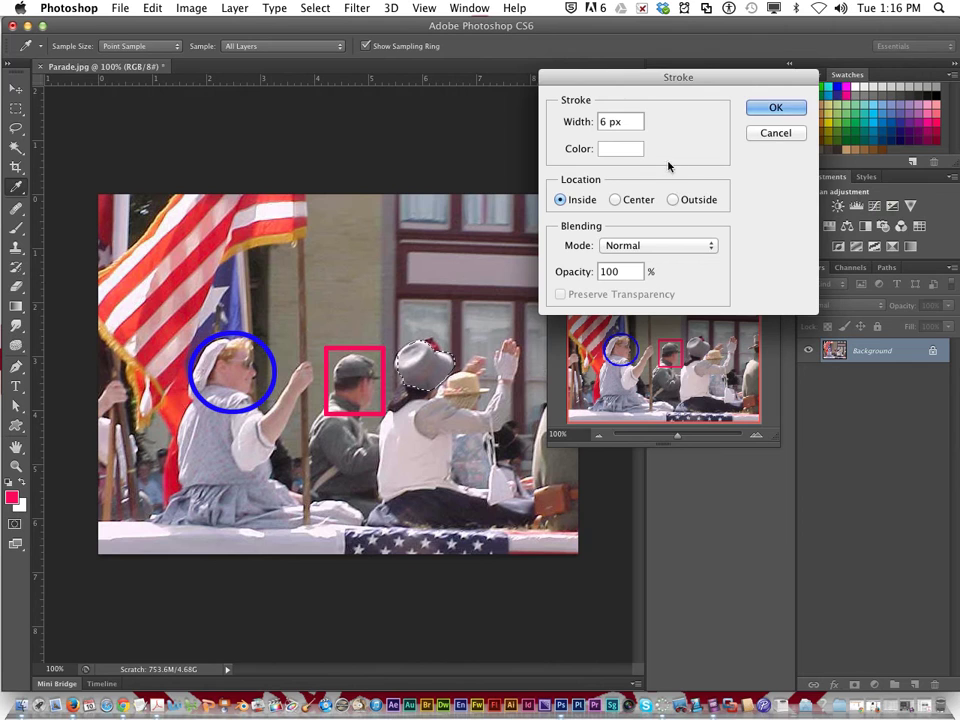
pyautogui.click(776, 107)
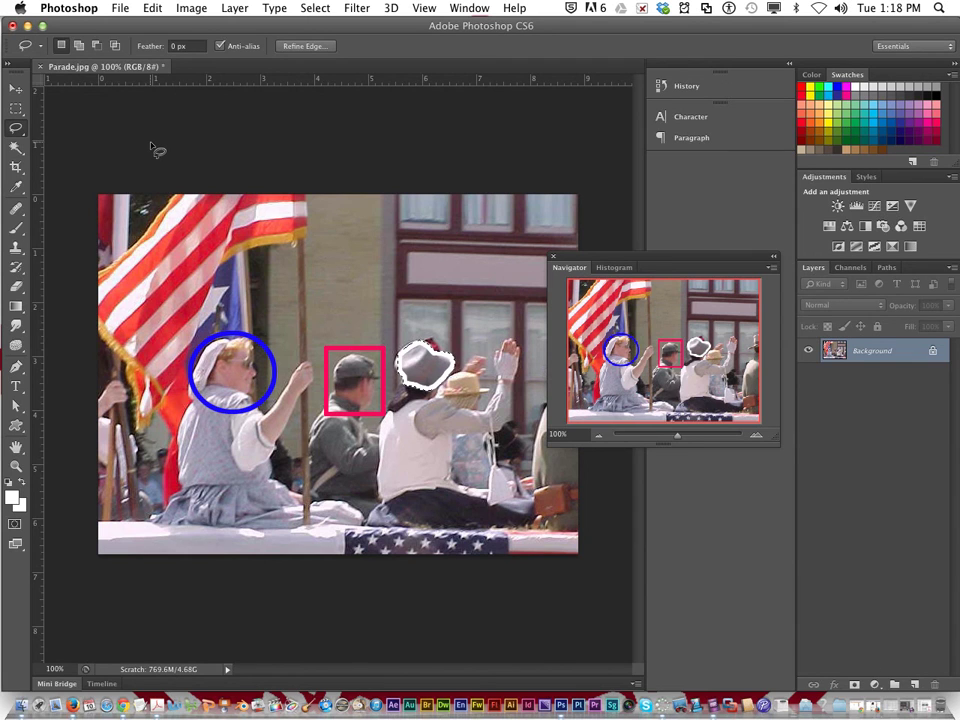
# Start Save As in the 3a_courseyd_lesson1 folder, renaming the file to EditedParade.jpg.
pyautogui.click(114, 8)
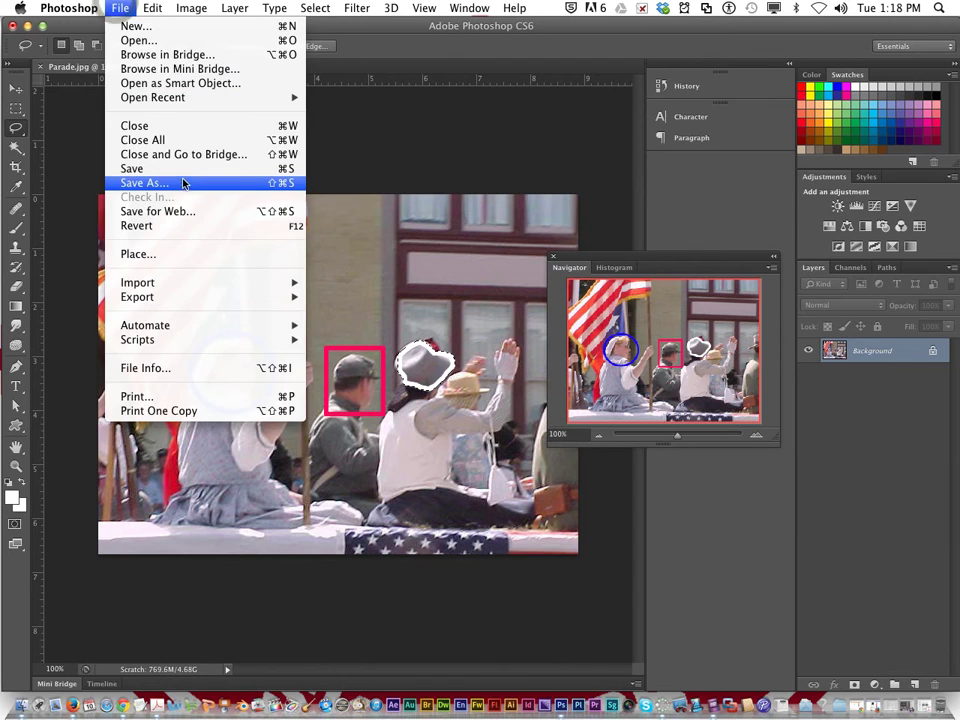
pyautogui.click(183, 183)
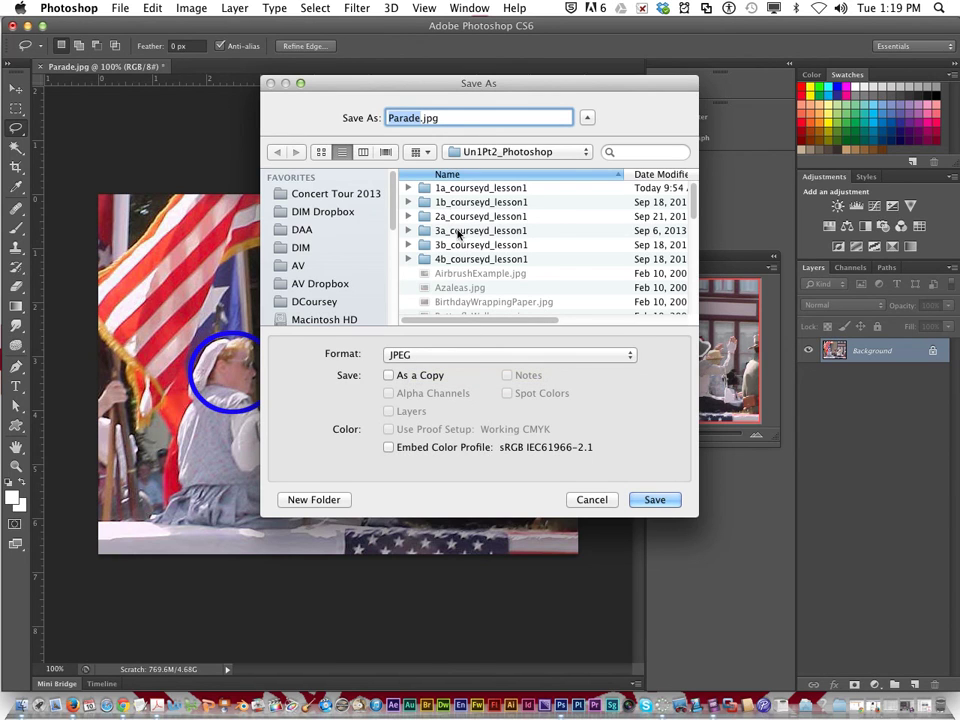
pyautogui.doubleClick(458, 232)
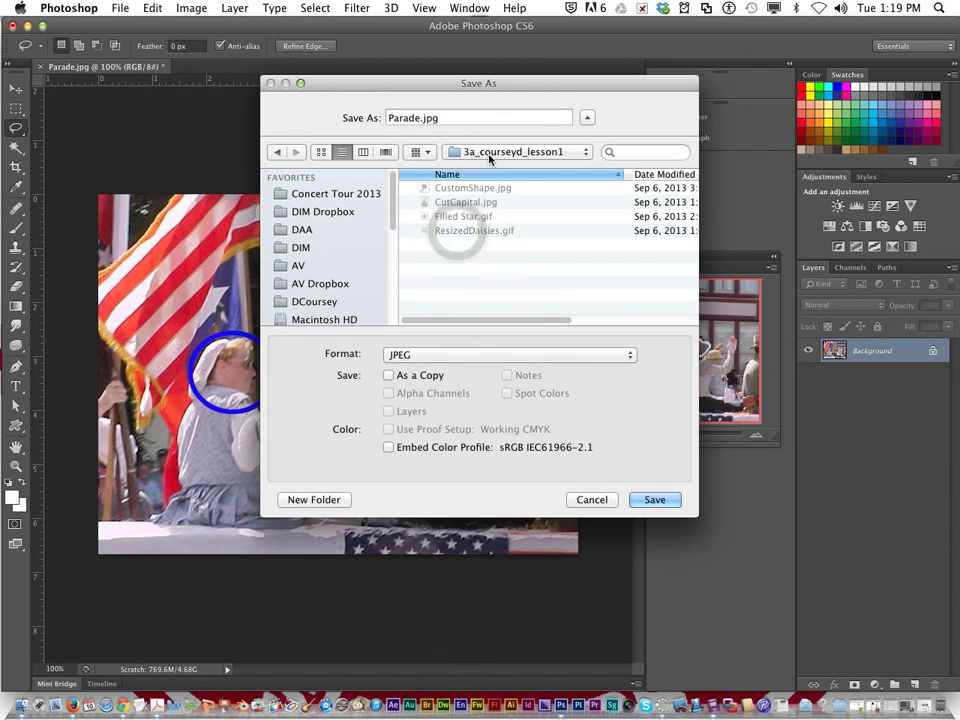
pyautogui.click(390, 118)
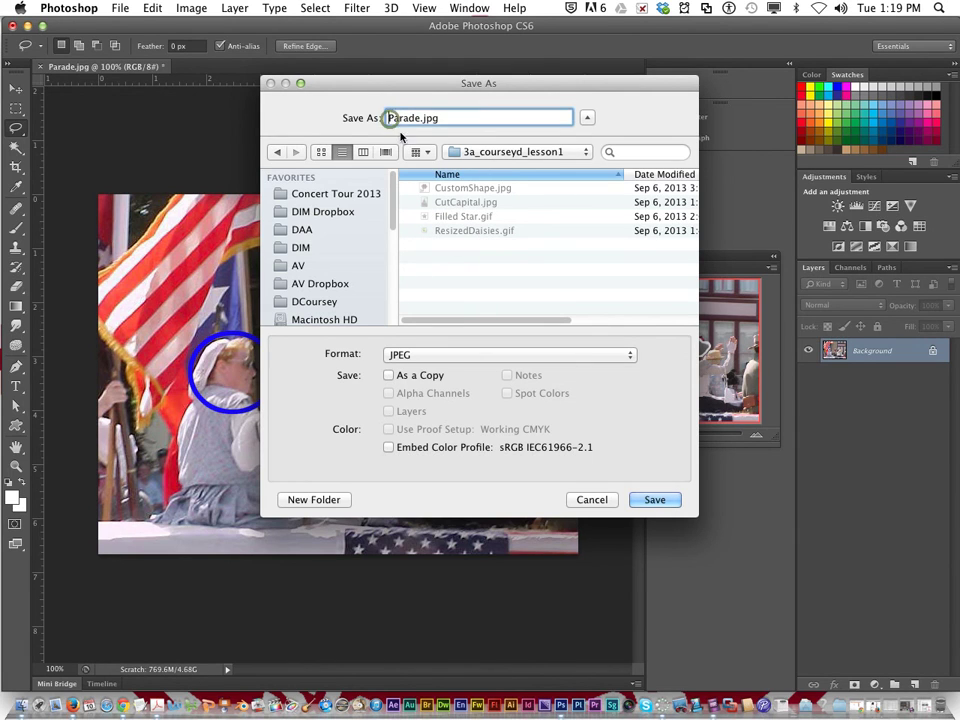
pyautogui.write('Edited')
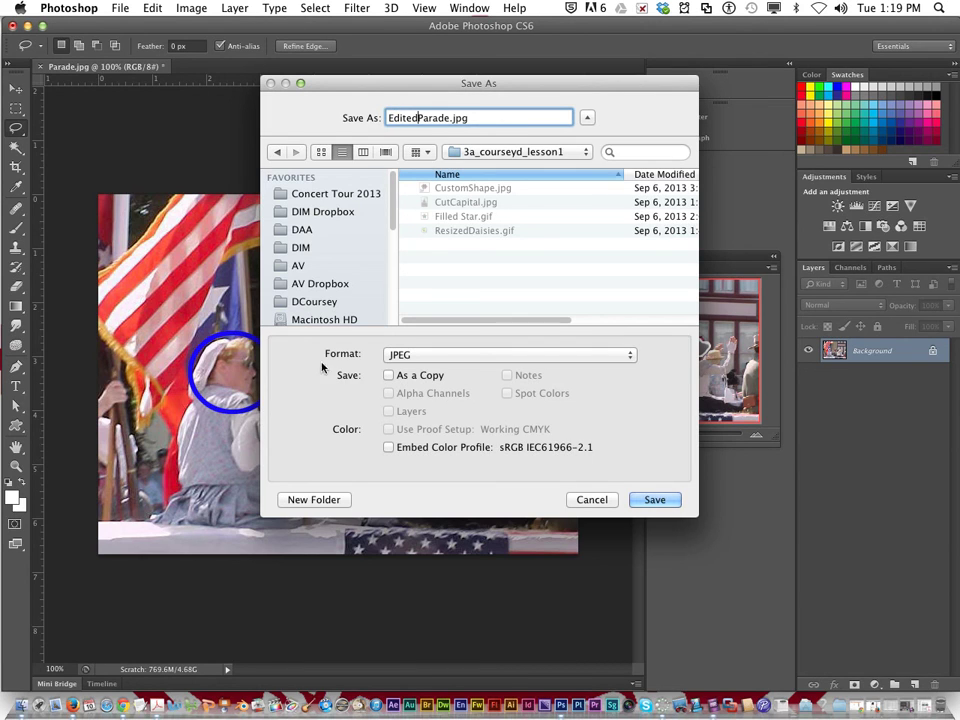
pyautogui.click(159, 709)
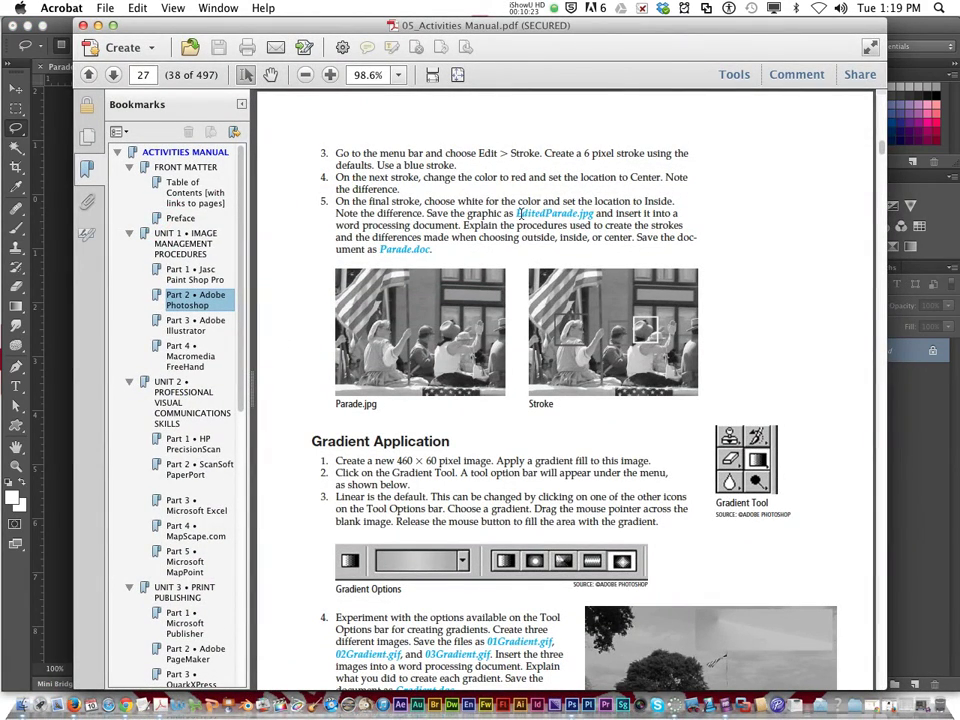
pyautogui.doubleClick(546, 213)
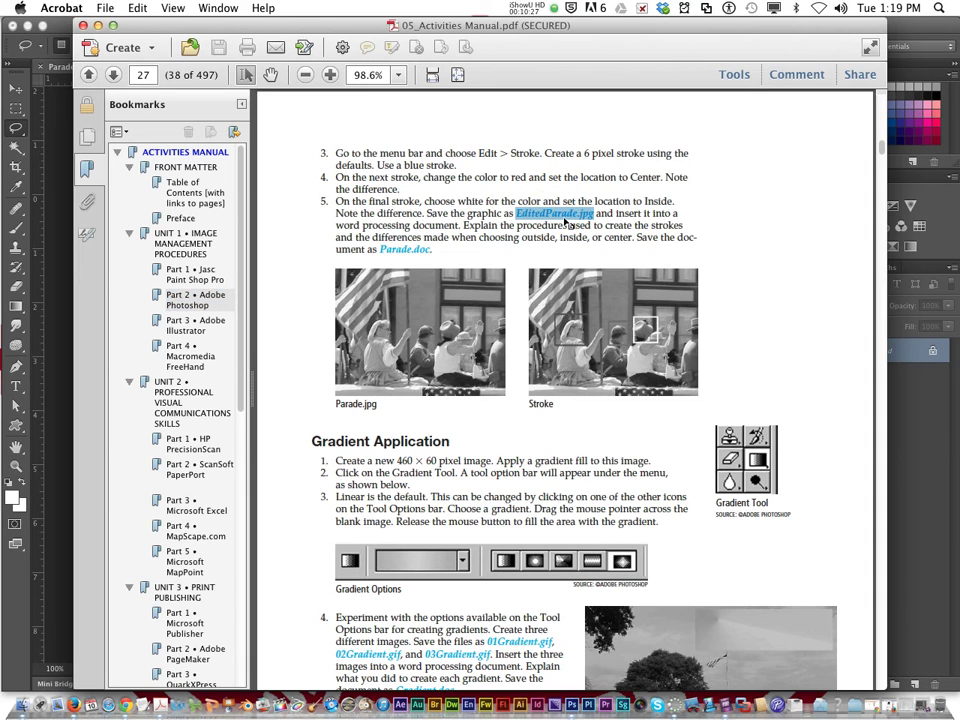
pyautogui.click(541, 230)
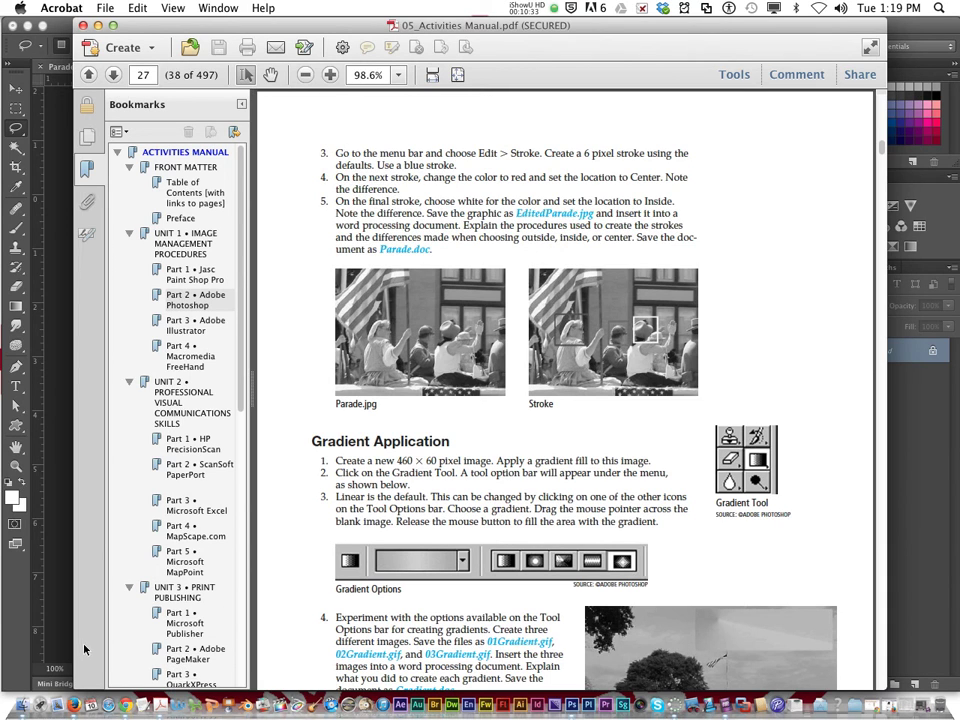
pyautogui.click(63, 453)
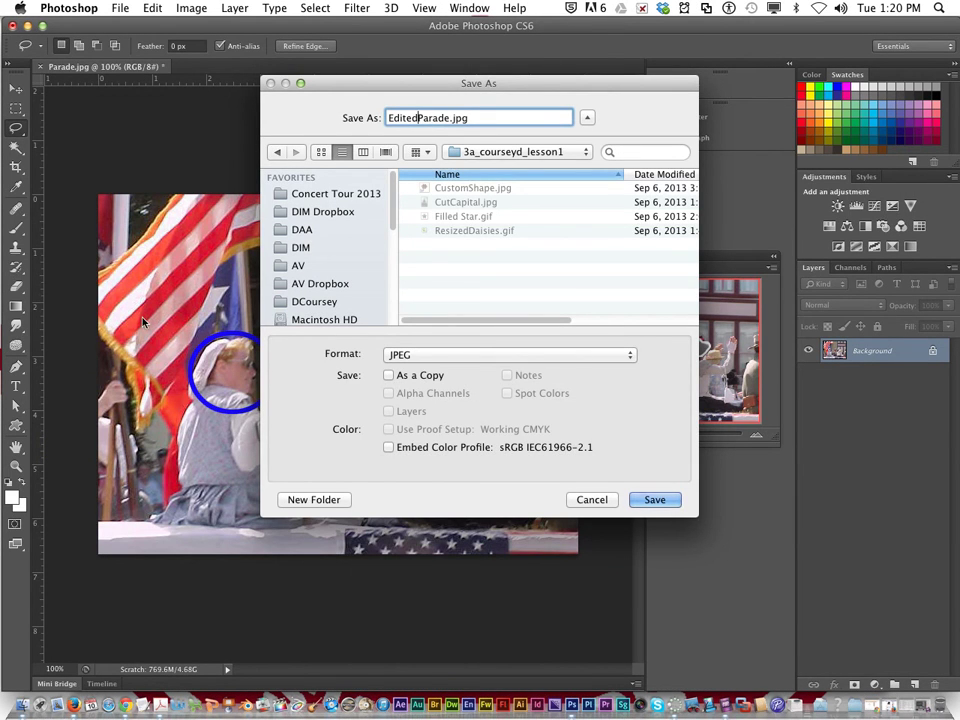
# Keep 3a_courseyd_lesson1 as the folder and save EditedParade.jpg as a Medium quality JPEG.
pyautogui.click(585, 151)
pyautogui.click(589, 120)
pyautogui.click(589, 120)
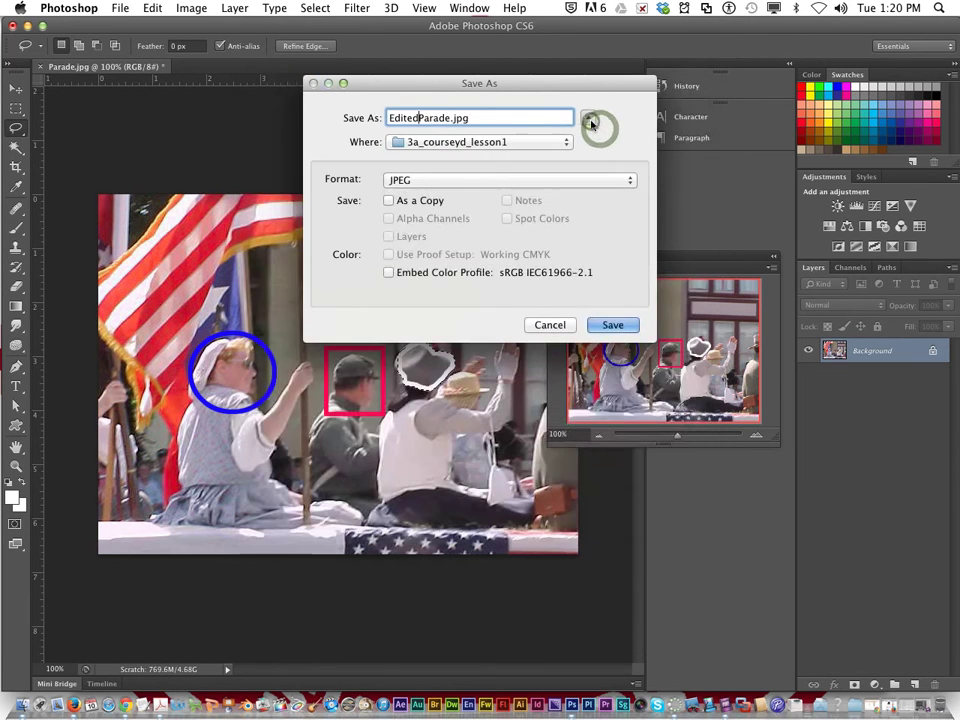
pyautogui.click(590, 121)
pyautogui.click(590, 121)
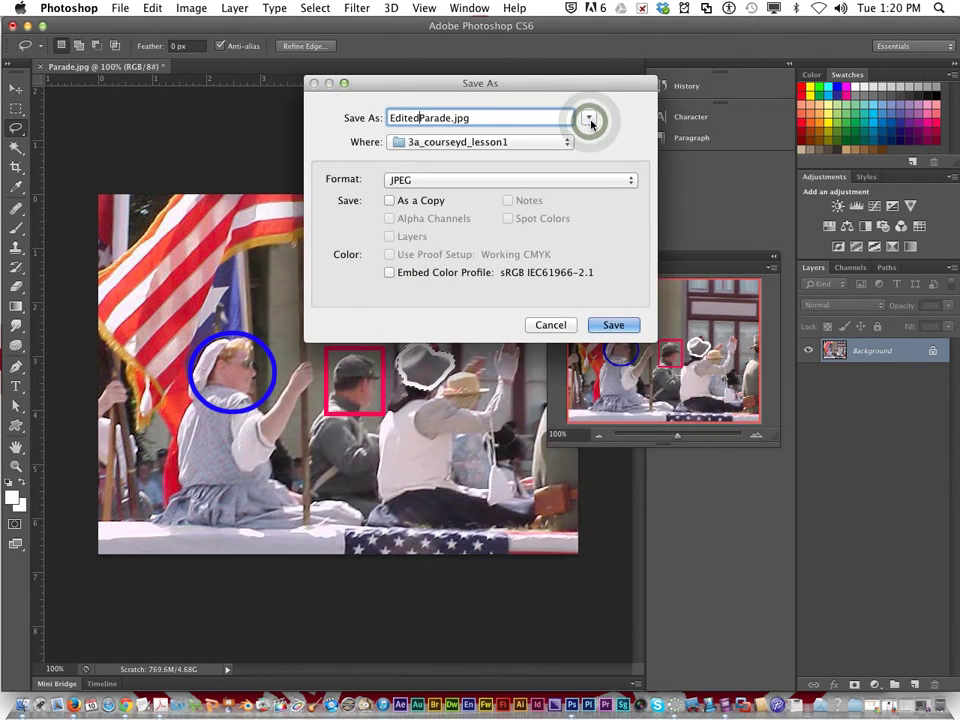
pyautogui.click(589, 120)
pyautogui.click(566, 152)
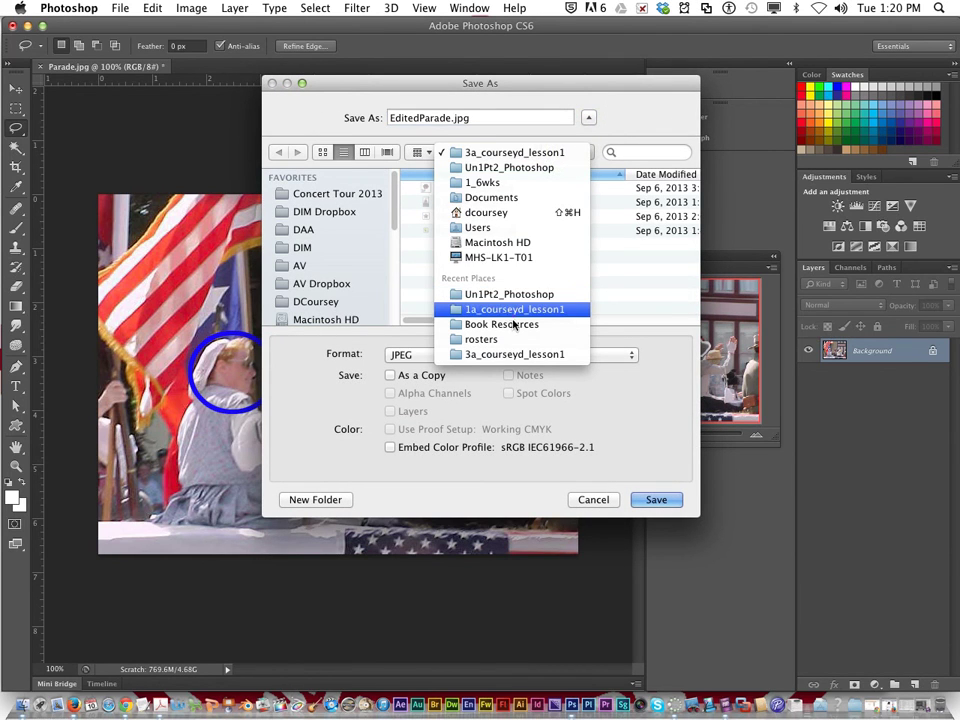
pyautogui.click(540, 355)
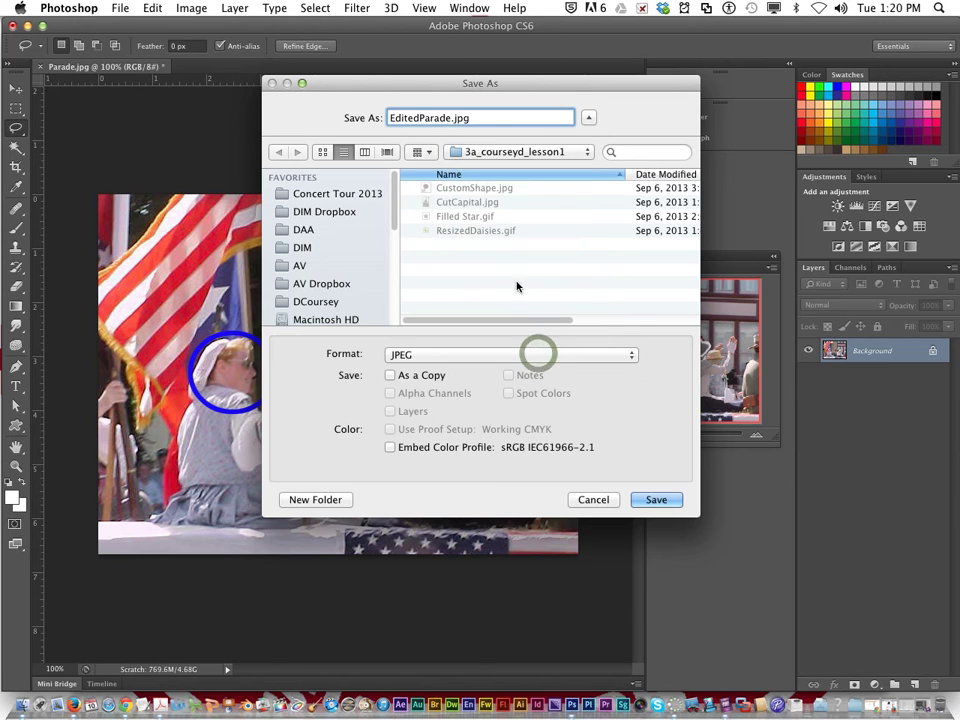
pyautogui.click(657, 500)
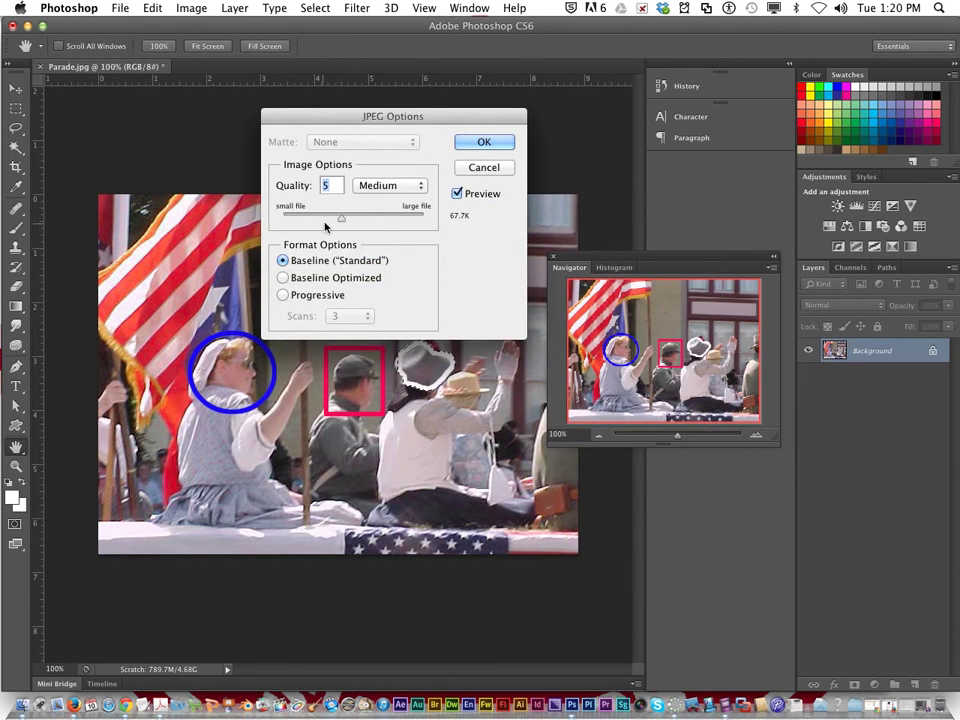
pyautogui.click(484, 143)
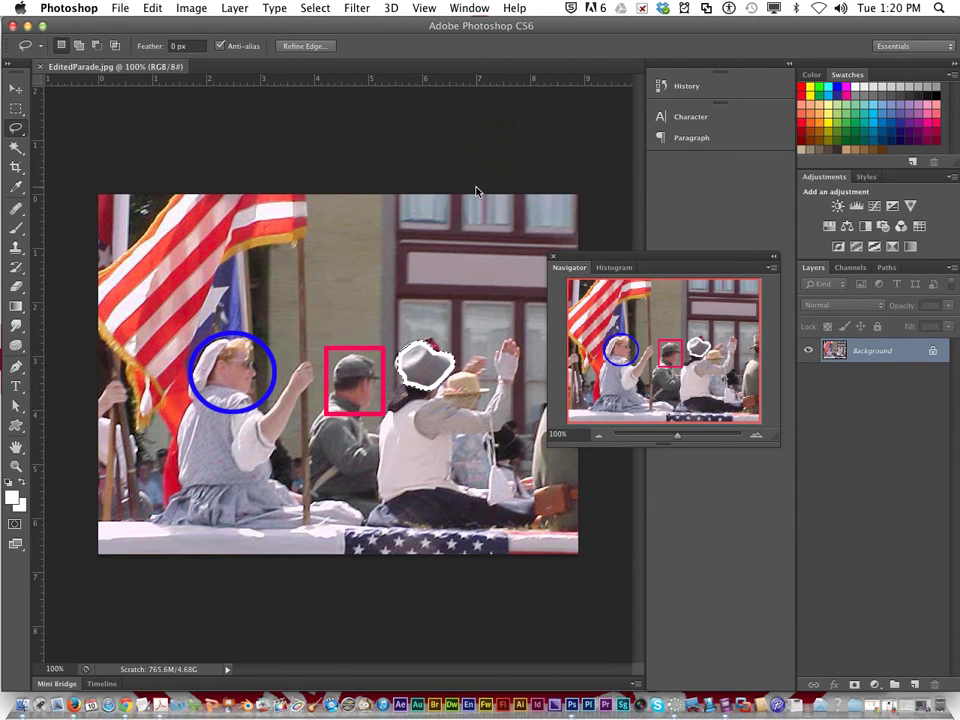